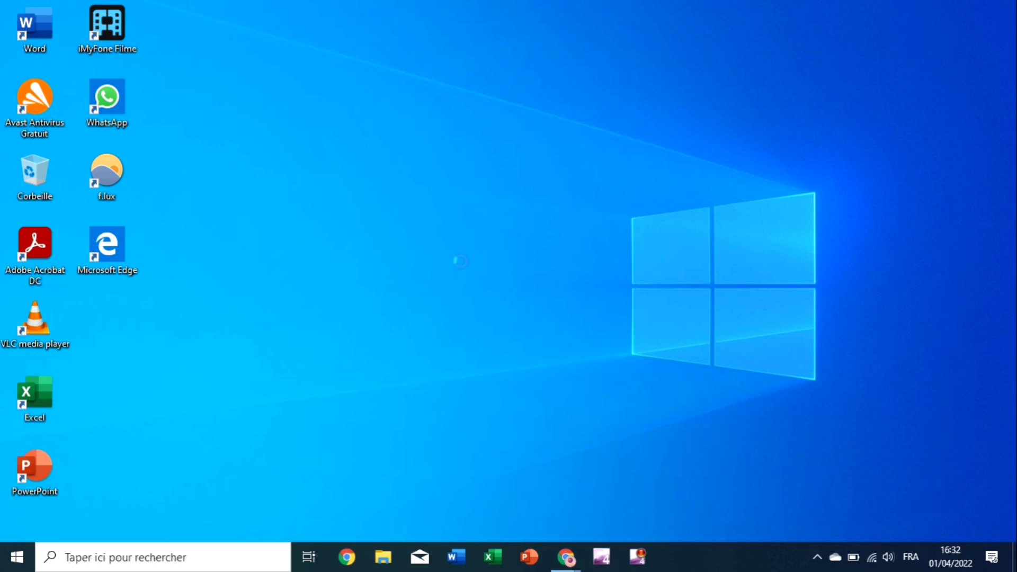
- Enable the Ordinateur, Fichiers de l'utilisateur, Réseau and Panneau de configuration desktop icons in the theme-related settings, and close the settings
{"action": "right_click", "coordinate": [462, 262]}
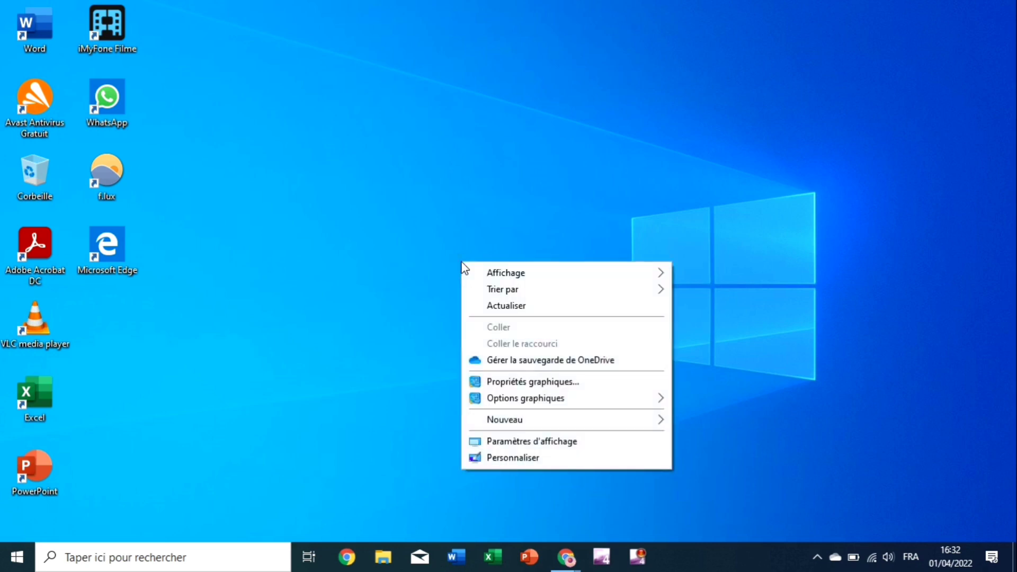
{"action": "left_click", "coordinate": [545, 459]}
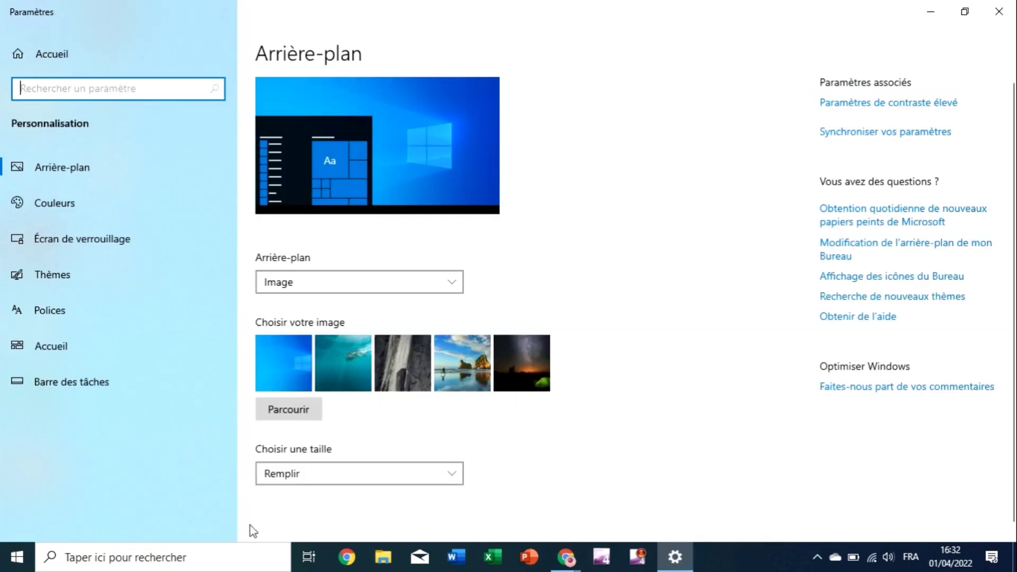
{"action": "left_click", "coordinate": [105, 290]}
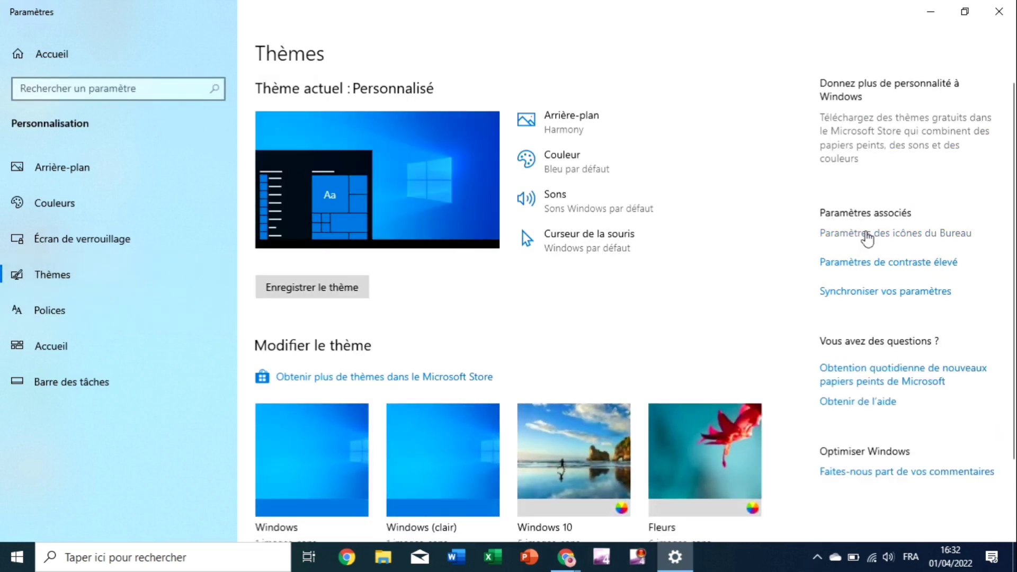
{"action": "left_click", "coordinate": [837, 244]}
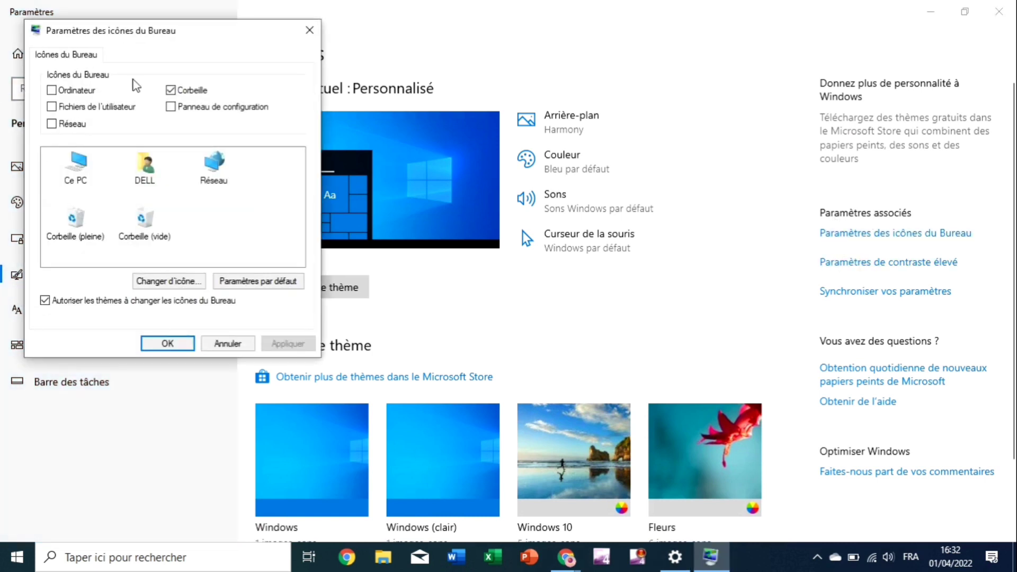
{"action": "left_click", "coordinate": [52, 90]}
{"action": "left_click", "coordinate": [52, 106]}
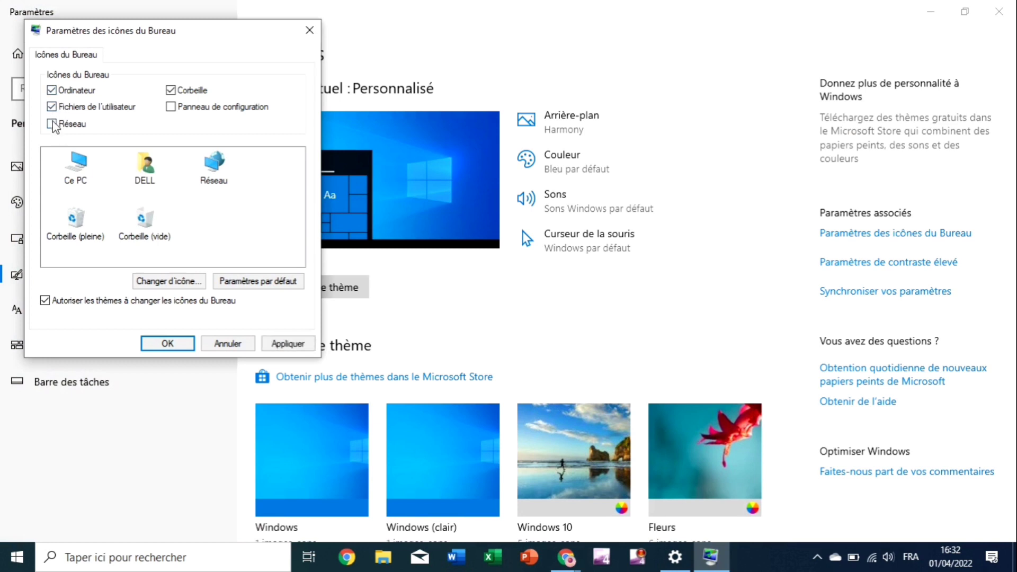
{"action": "left_click", "coordinate": [52, 123]}
{"action": "left_click", "coordinate": [171, 108]}
{"action": "left_click", "coordinate": [167, 343]}
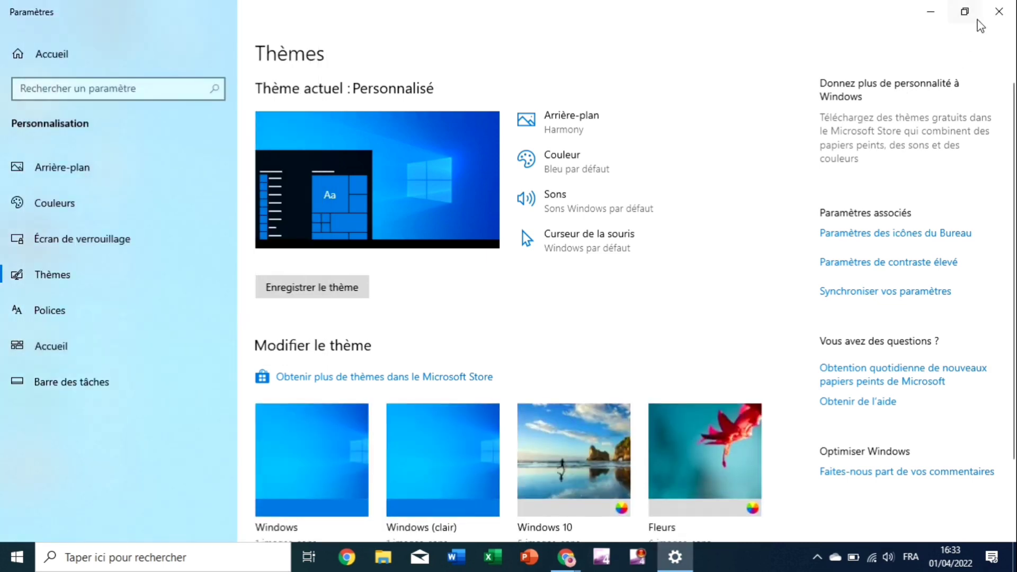
{"action": "left_click", "coordinate": [998, 11]}
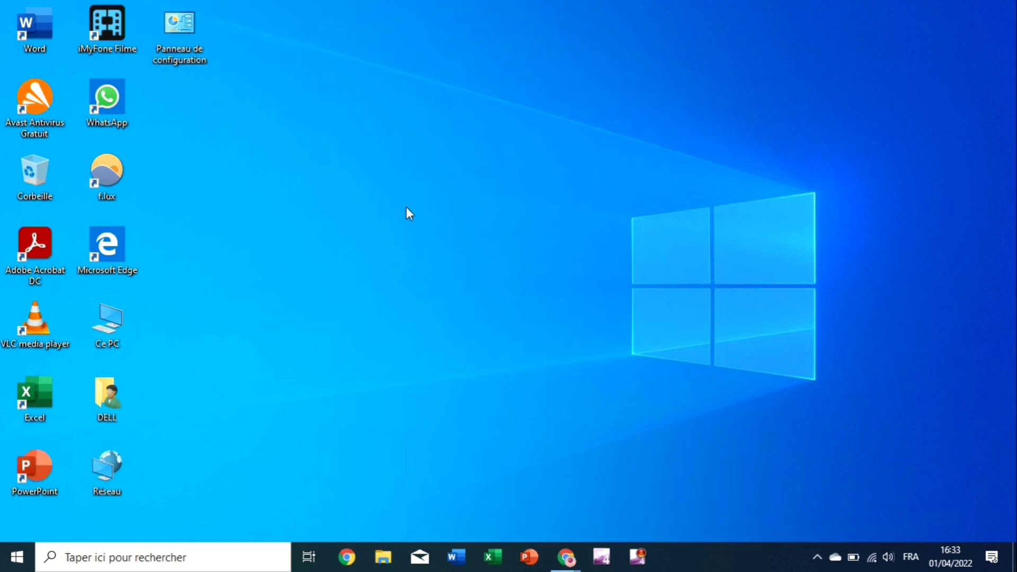
- Set the default application mode to Sombre in the Windows colour personalization settings
{"action": "right_click", "coordinate": [429, 224]}
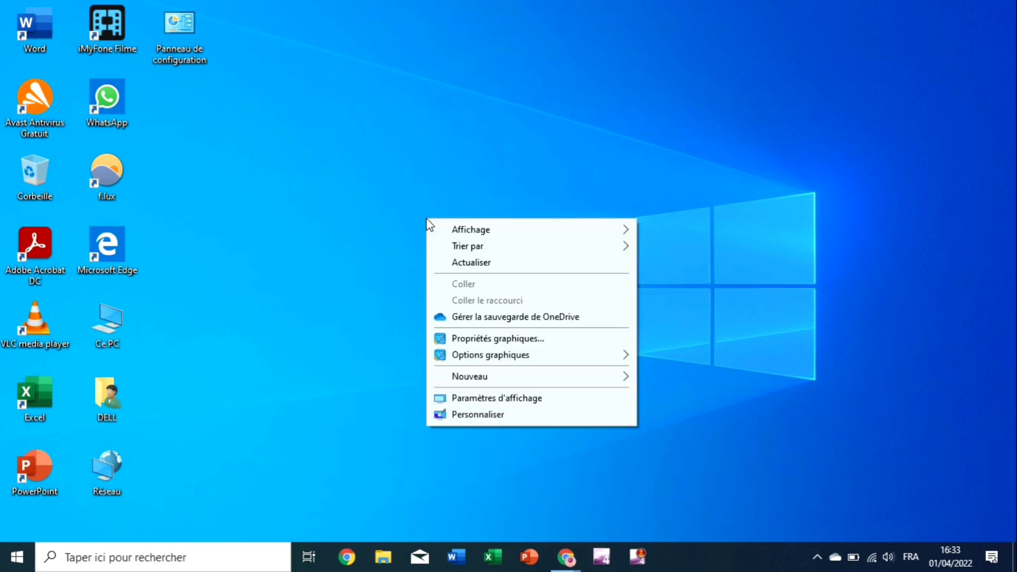
{"action": "left_click", "coordinate": [494, 414]}
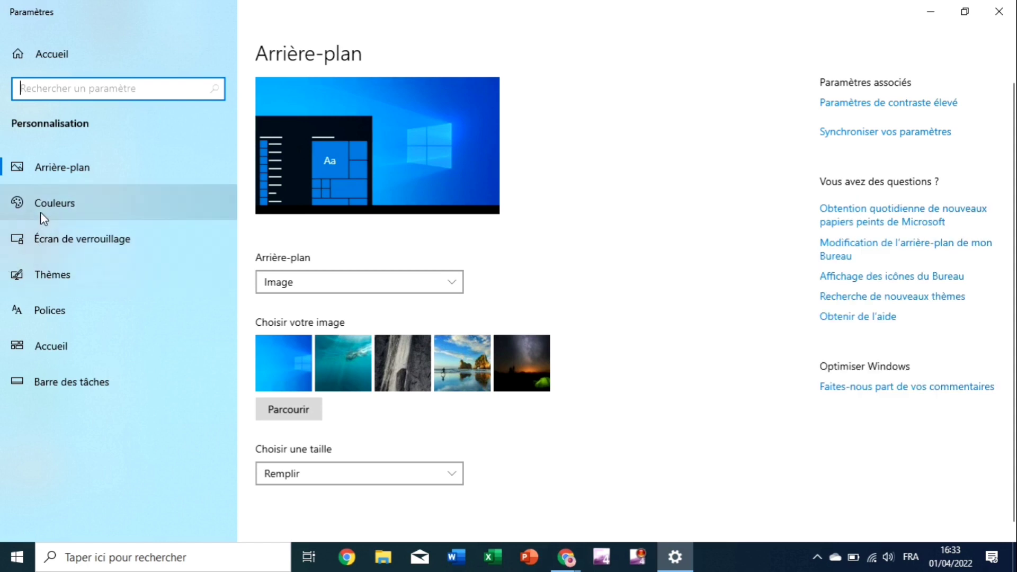
{"action": "left_click", "coordinate": [41, 213]}
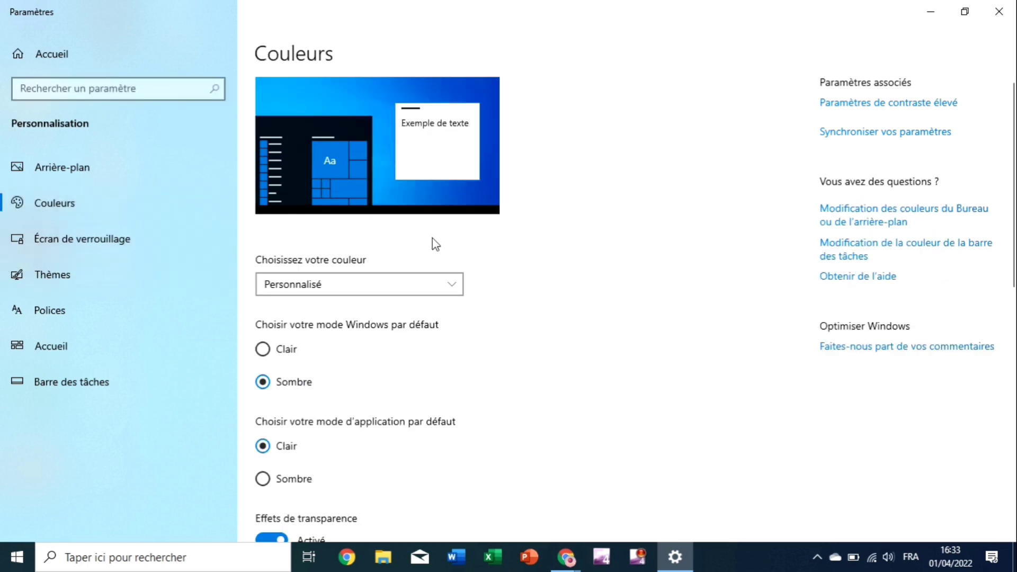
{"action": "scroll", "coordinate": [434, 241], "scroll_direction": "down", "scroll_amount": 3}
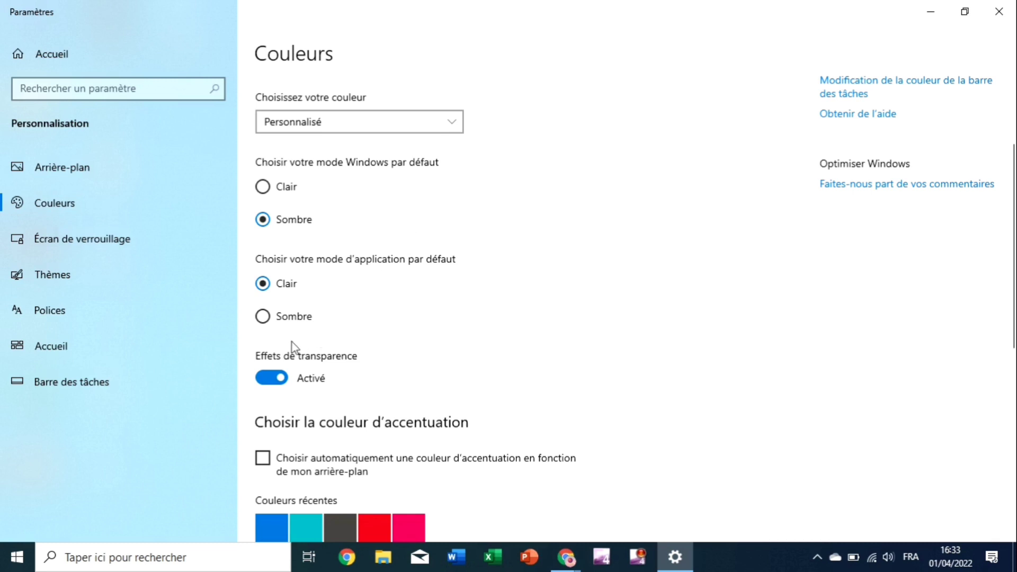
{"action": "left_click", "coordinate": [274, 317]}
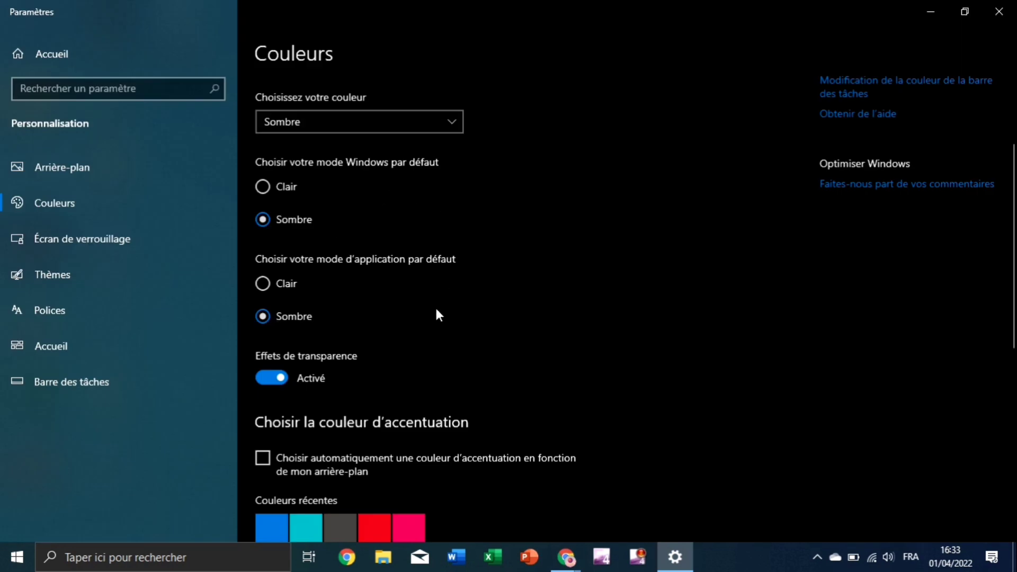
- Turn off Effets de transparence in the colour settings and close the settings window
{"action": "scroll", "coordinate": [436, 310], "scroll_direction": "down", "scroll_amount": 3}
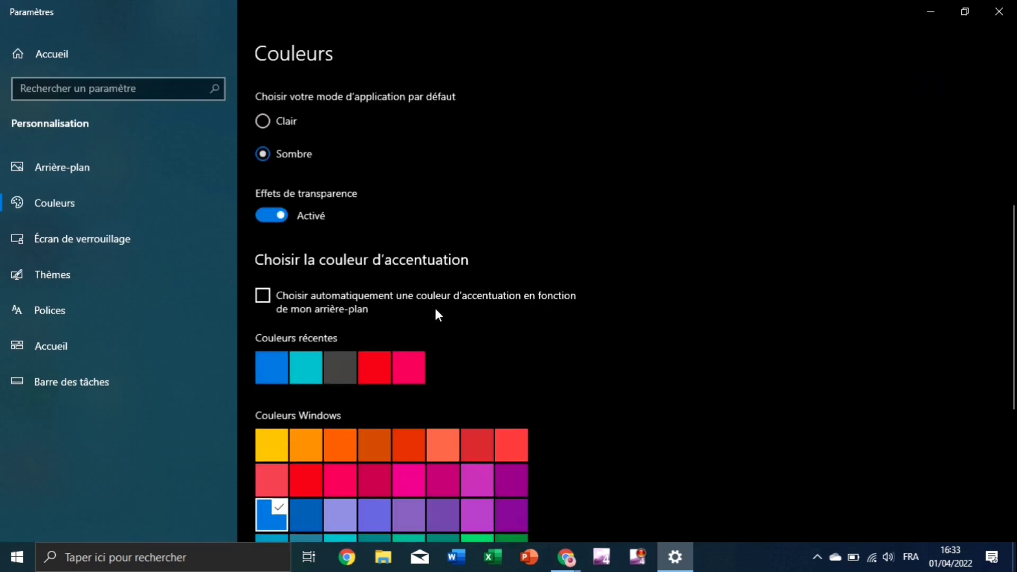
{"action": "left_click", "coordinate": [277, 215]}
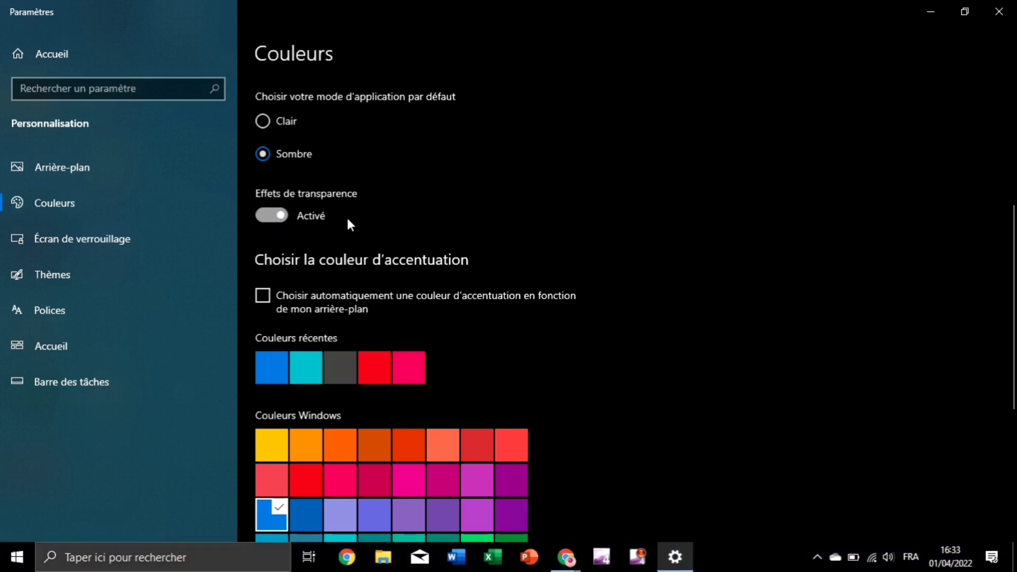
{"action": "left_click", "coordinate": [998, 11]}
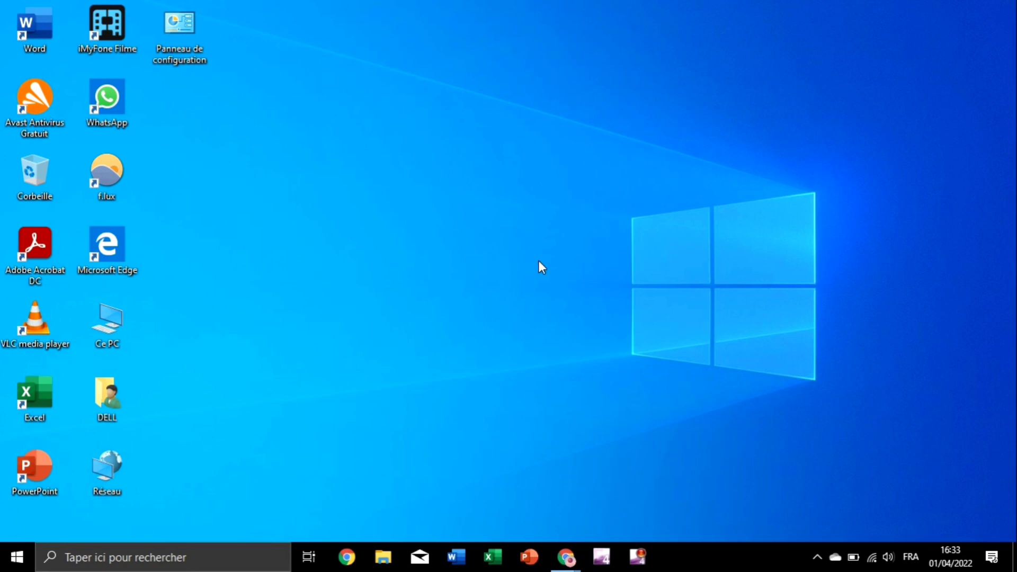
- Uninstall Microsoft OneDrive from the installed programs list of the Panneau de configuration
{"action": "double_click", "coordinate": [188, 36]}
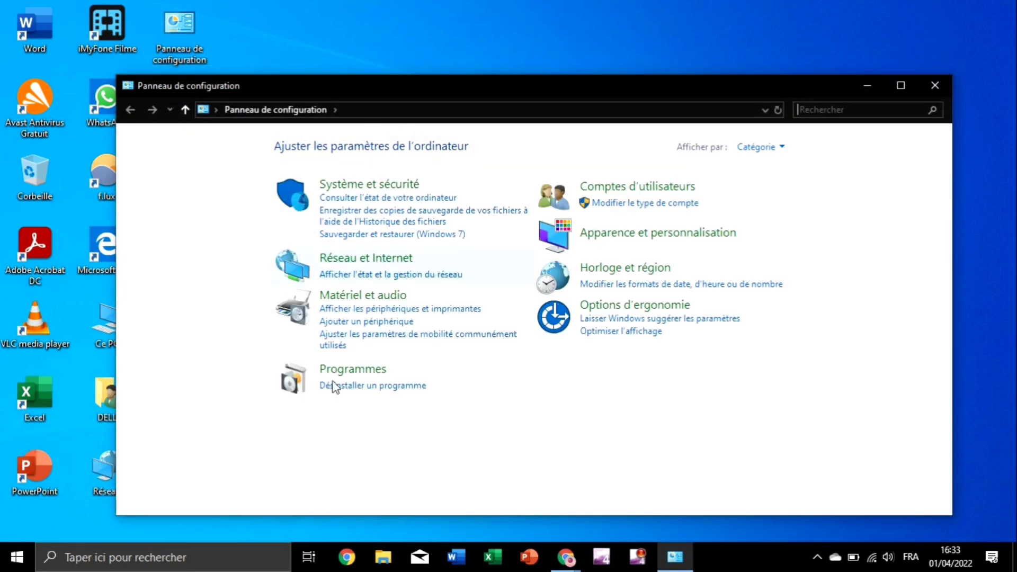
{"action": "left_click", "coordinate": [375, 386]}
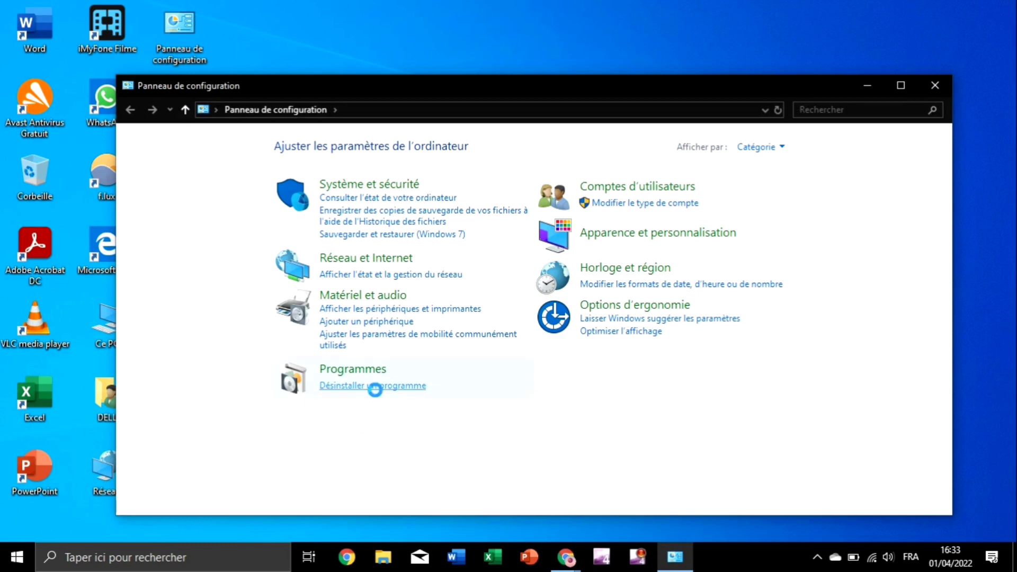
{"action": "scroll", "coordinate": [404, 286], "scroll_direction": "down", "scroll_amount": 2}
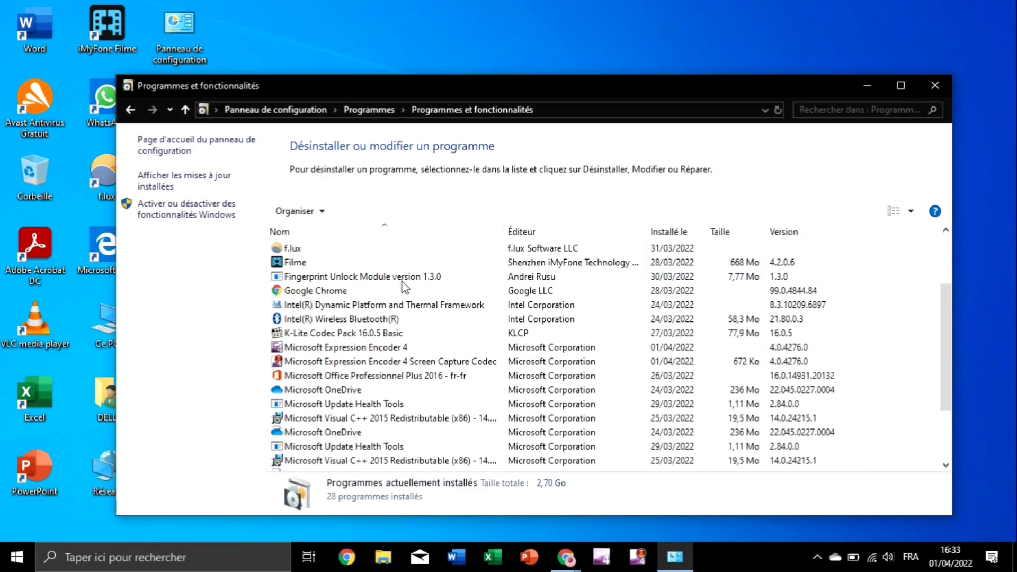
{"action": "scroll", "coordinate": [402, 318], "scroll_direction": "down", "scroll_amount": 1}
{"action": "scroll", "coordinate": [404, 350], "scroll_direction": "up", "scroll_amount": 3}
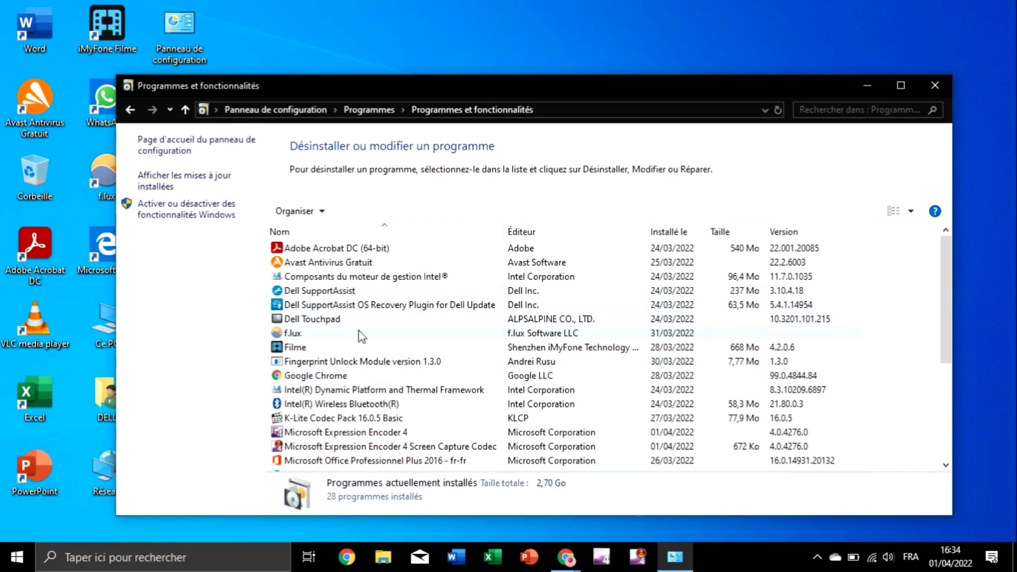
{"action": "scroll", "coordinate": [418, 321], "scroll_direction": "down", "scroll_amount": 3}
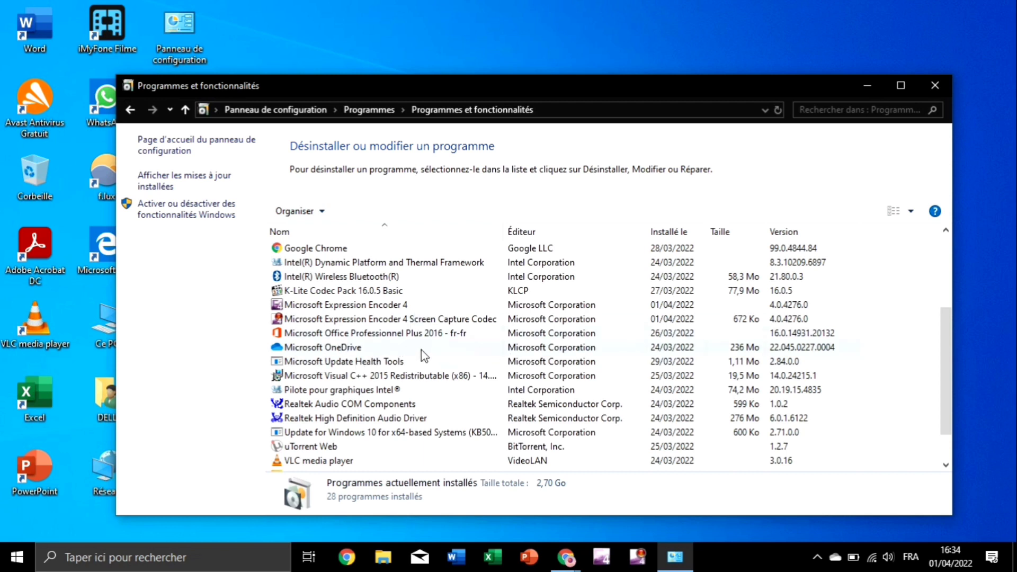
{"action": "right_click", "coordinate": [364, 351]}
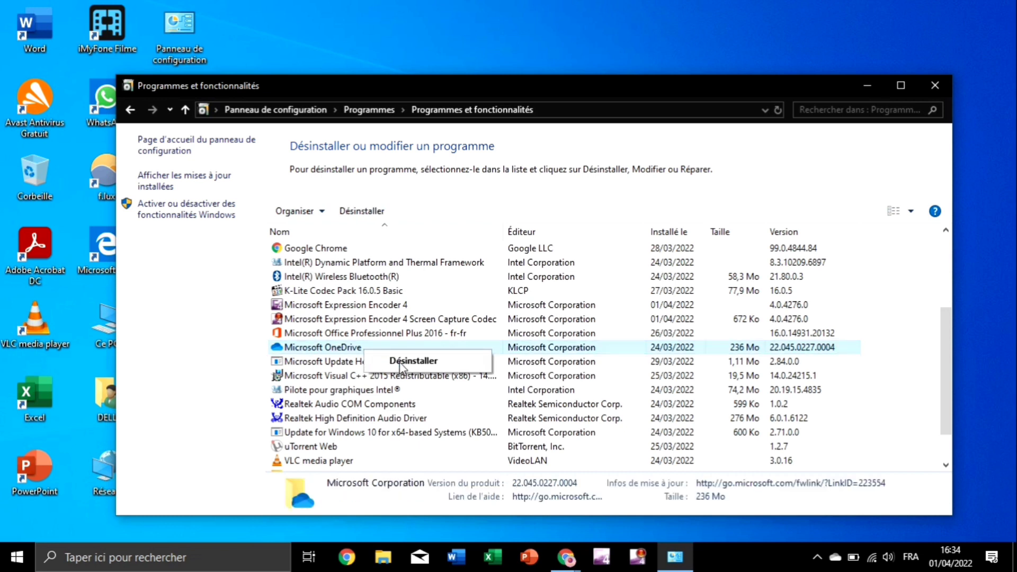
{"action": "left_click", "coordinate": [401, 360]}
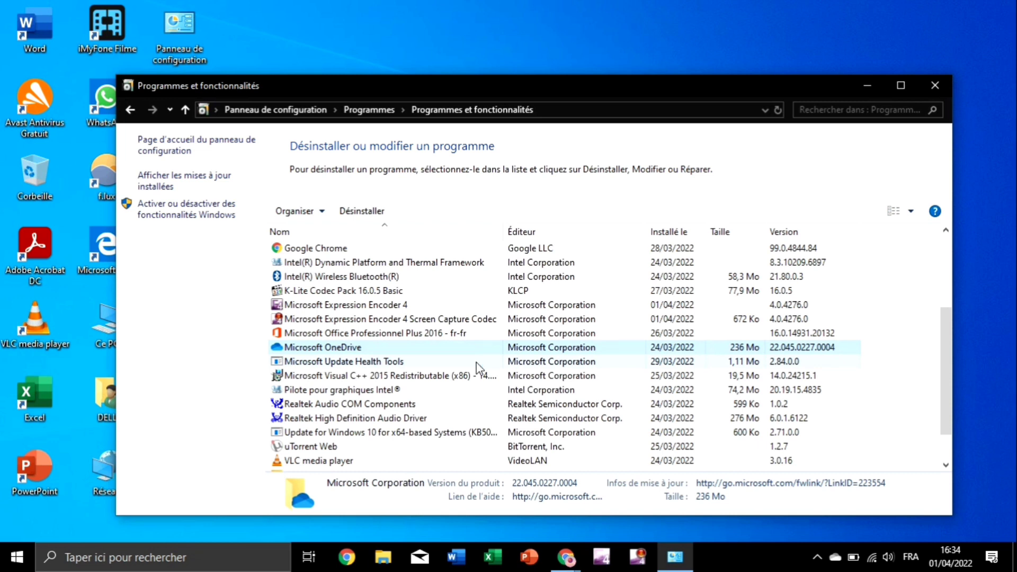
- Try to uninstall uTorrent Web from the installed programs list
{"action": "scroll", "coordinate": [464, 365], "scroll_direction": "down", "scroll_amount": 1}
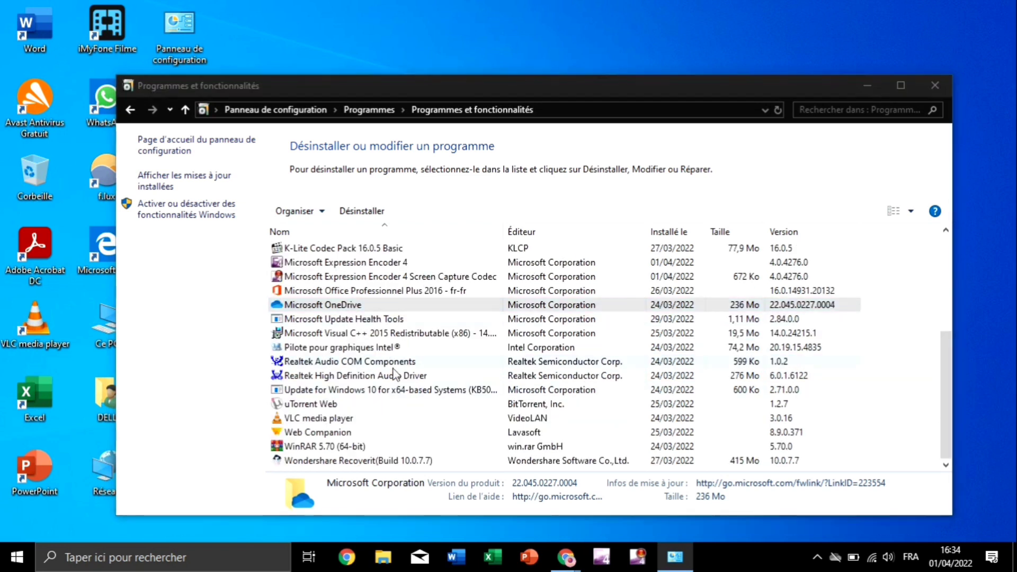
{"action": "right_click", "coordinate": [312, 404]}
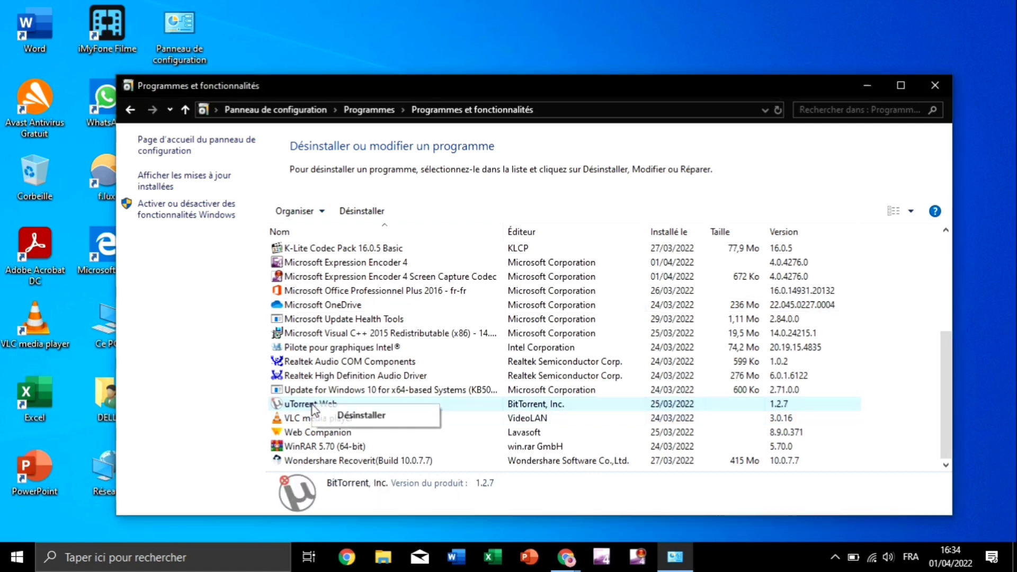
{"action": "left_click", "coordinate": [354, 422]}
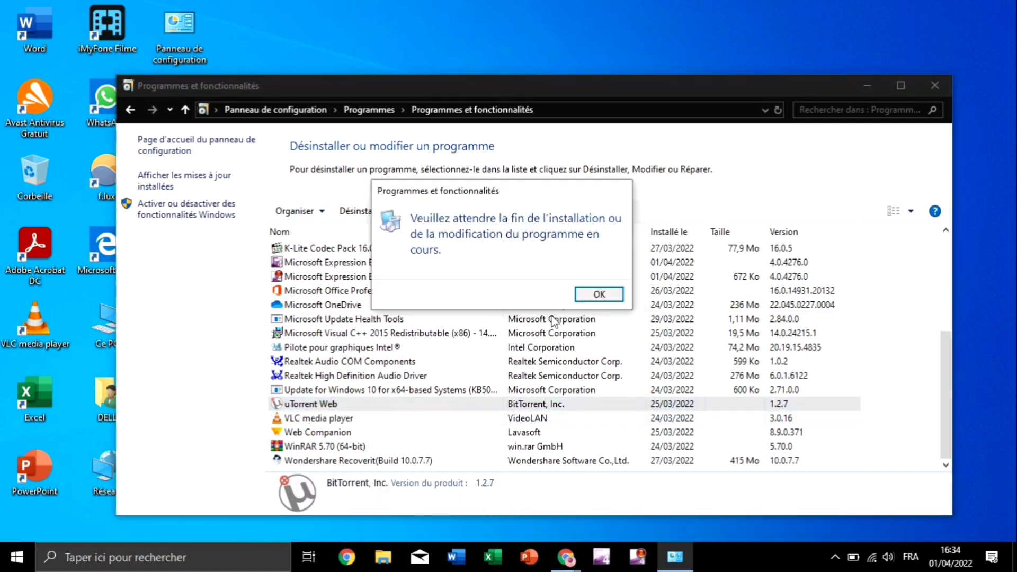
{"action": "left_click", "coordinate": [595, 294]}
- Look over the installed programs list again and close the Programmes et fonctionnalités window
{"action": "scroll", "coordinate": [407, 382], "scroll_direction": "up", "scroll_amount": 4}
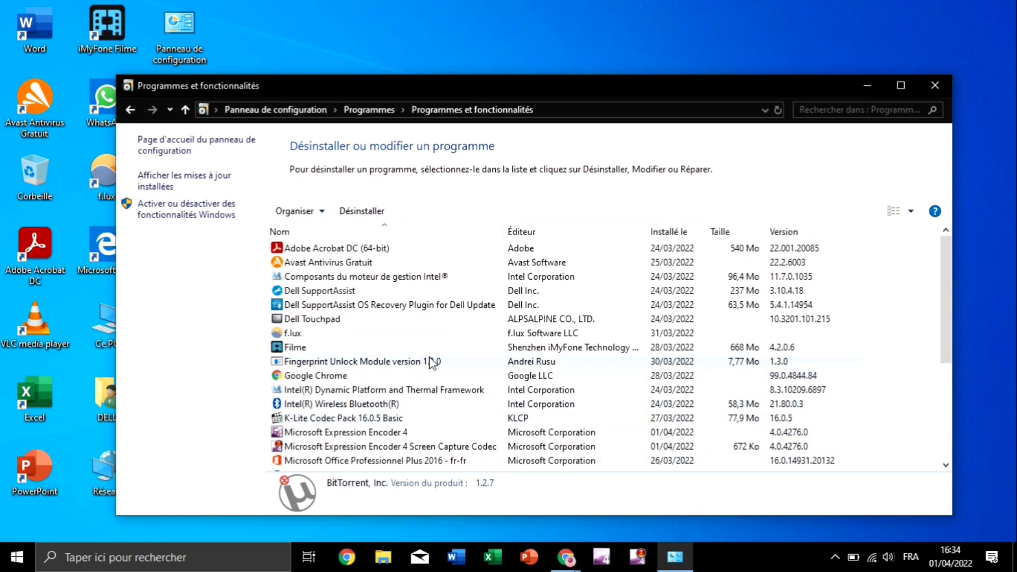
{"action": "scroll", "coordinate": [440, 362], "scroll_direction": "down", "scroll_amount": 4}
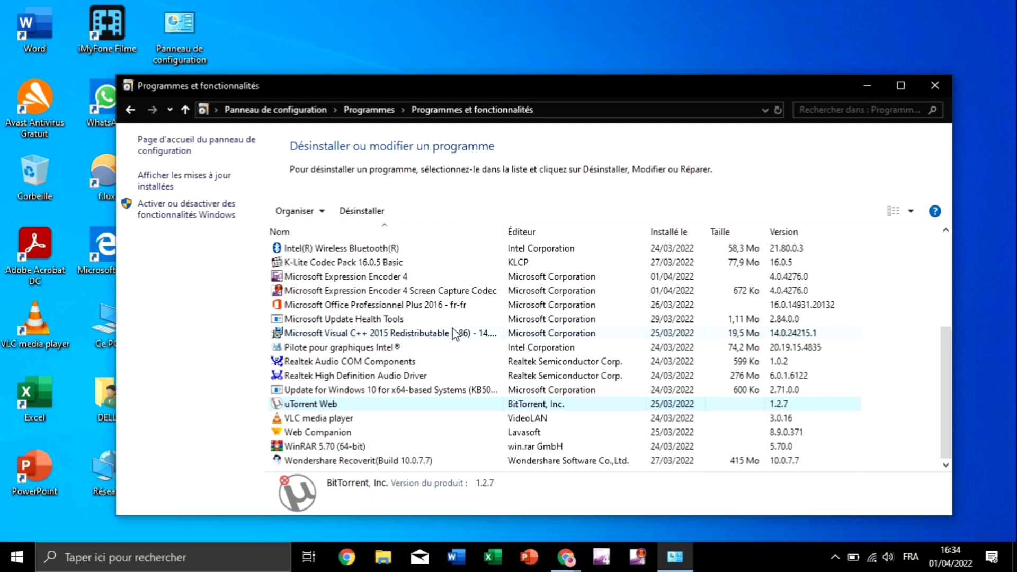
{"action": "left_click", "coordinate": [935, 87]}
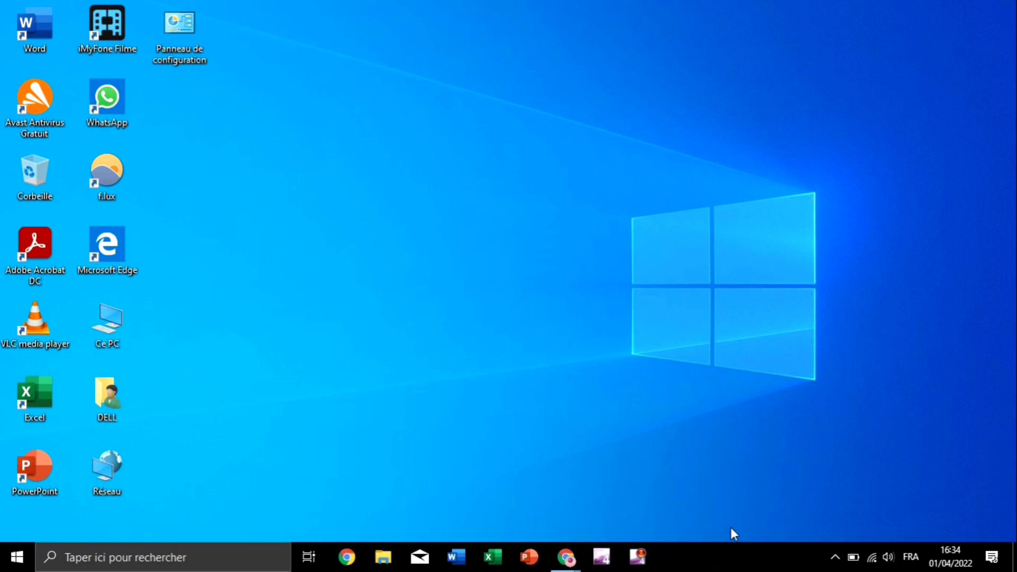
- Disable Spotify as a startup program in a maximized Gestionnaire des tâches
{"action": "right_click", "coordinate": [710, 548]}
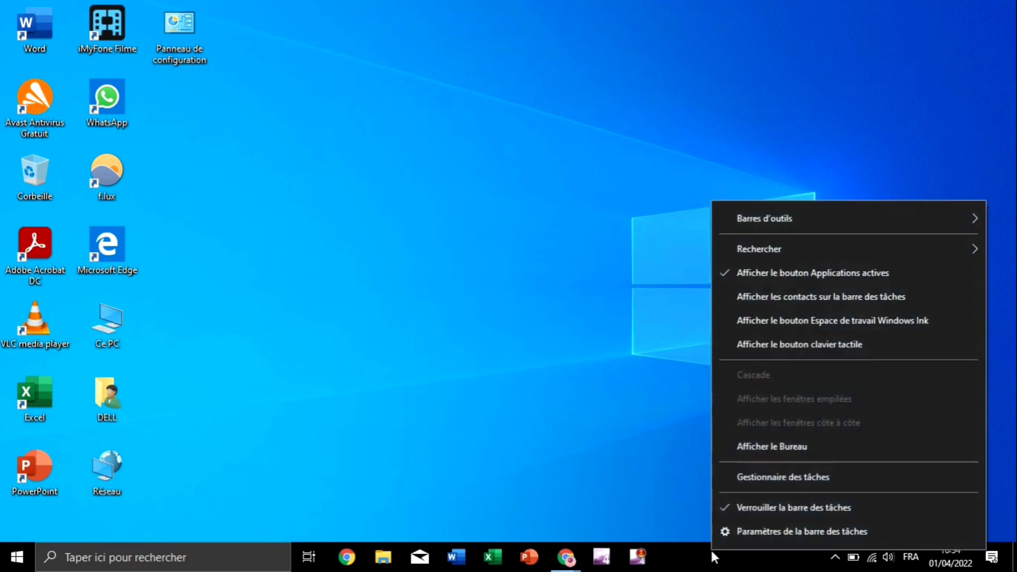
{"action": "left_click", "coordinate": [783, 477]}
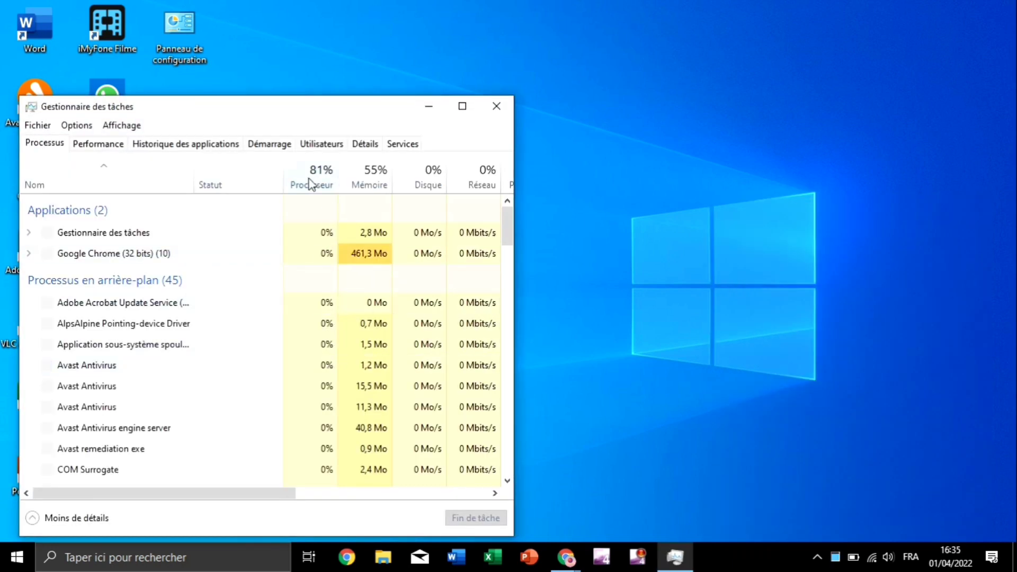
{"action": "left_click", "coordinate": [271, 144]}
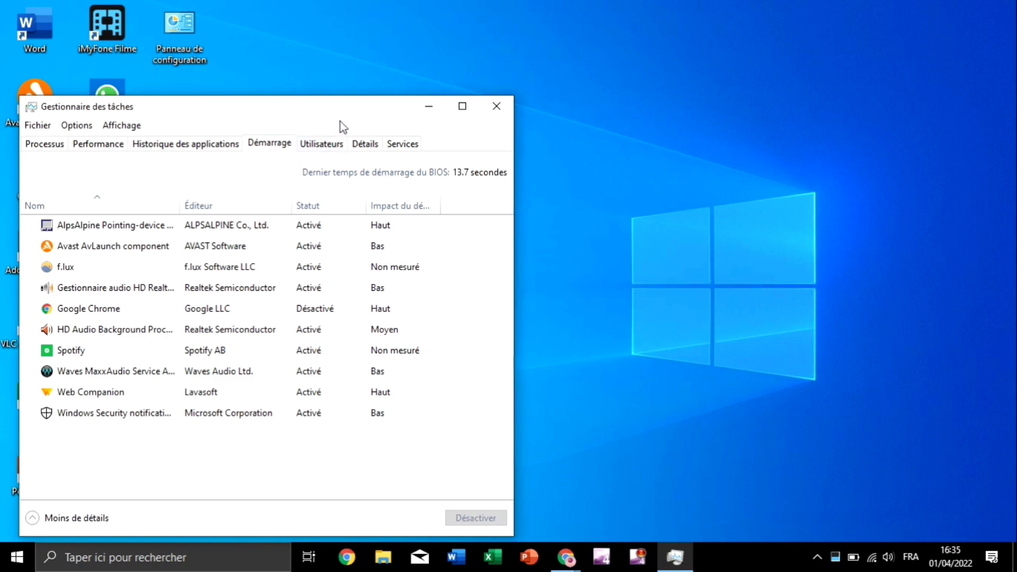
{"action": "left_click", "coordinate": [463, 106]}
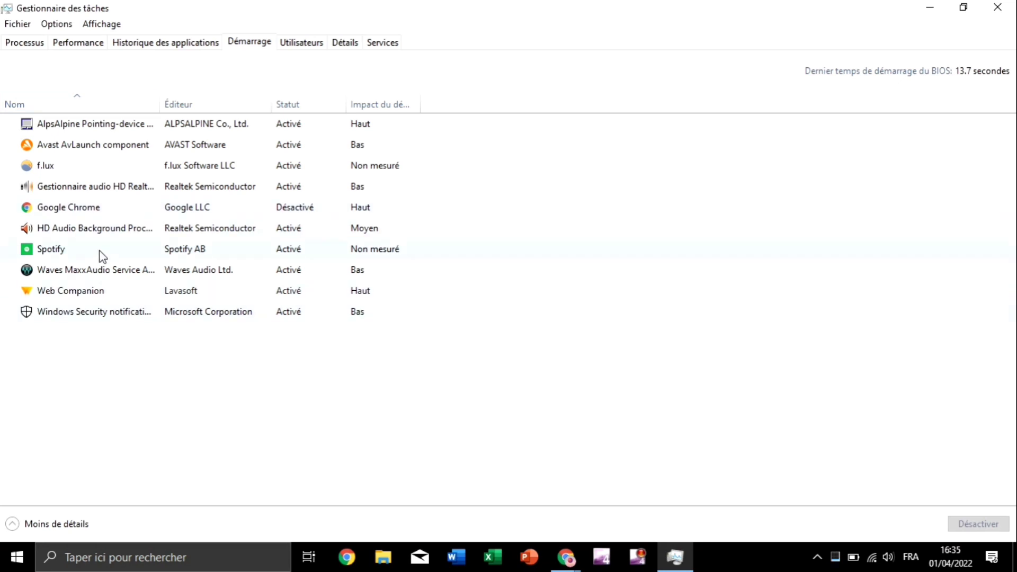
{"action": "left_click", "coordinate": [237, 249]}
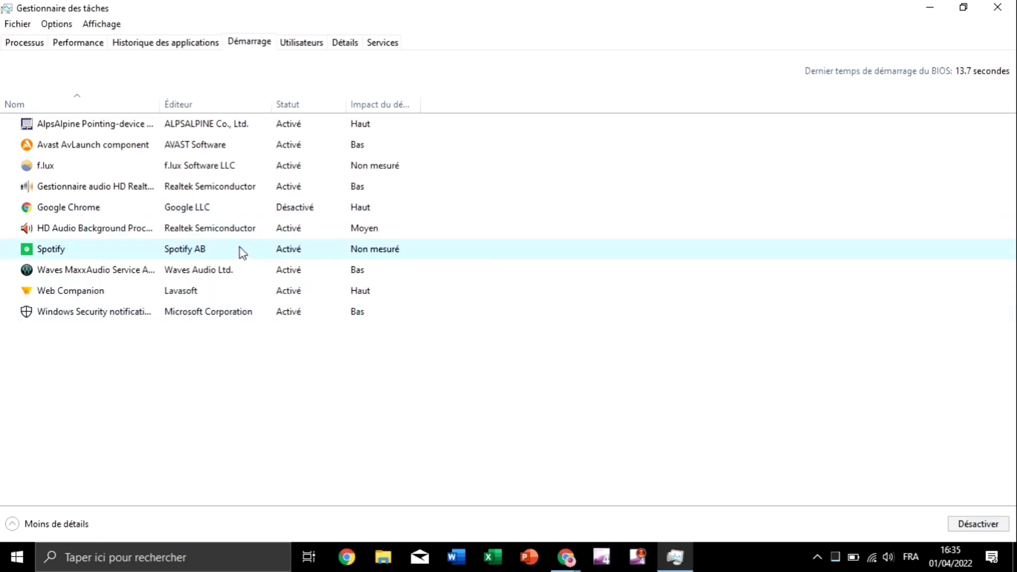
{"action": "right_click", "coordinate": [291, 252]}
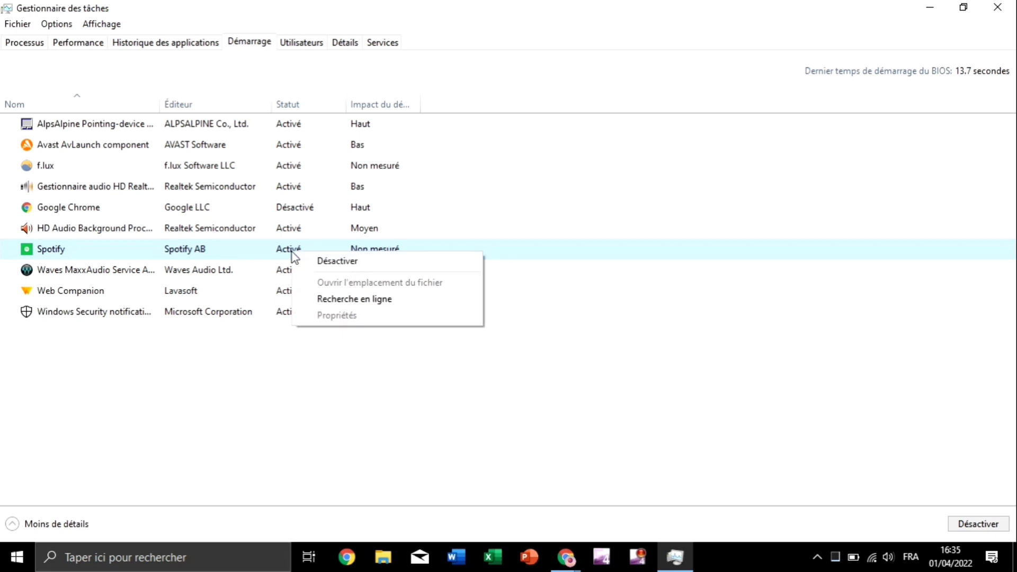
{"action": "left_click", "coordinate": [342, 265]}
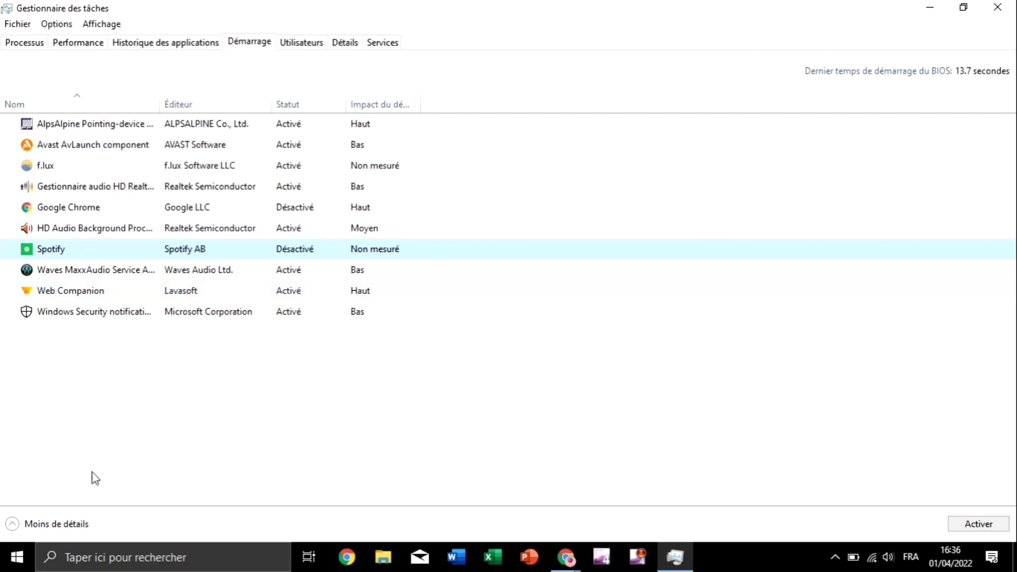
- Close the Gestionnaire des tâches and turn off Barre de jeux recording and its opening by controller button in the Jeux settings of Paramètres
{"action": "left_click", "coordinate": [997, 7]}
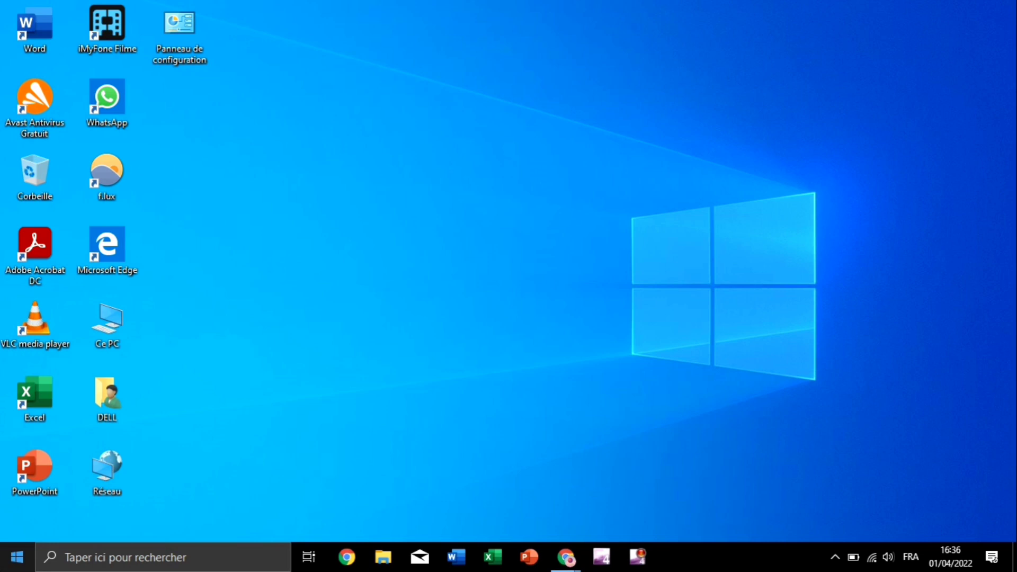
{"action": "left_click", "coordinate": [3, 564]}
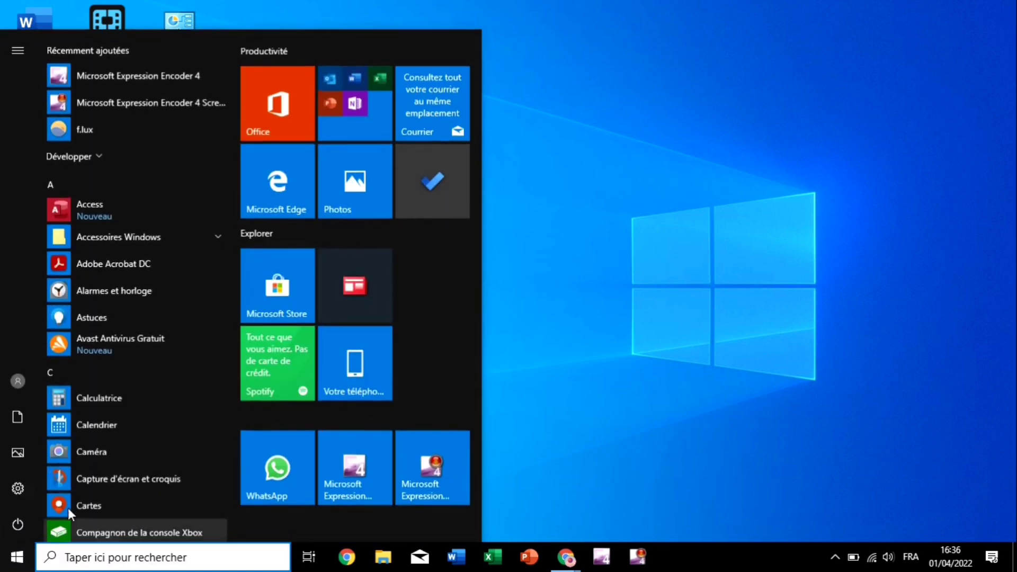
{"action": "left_click", "coordinate": [7, 493]}
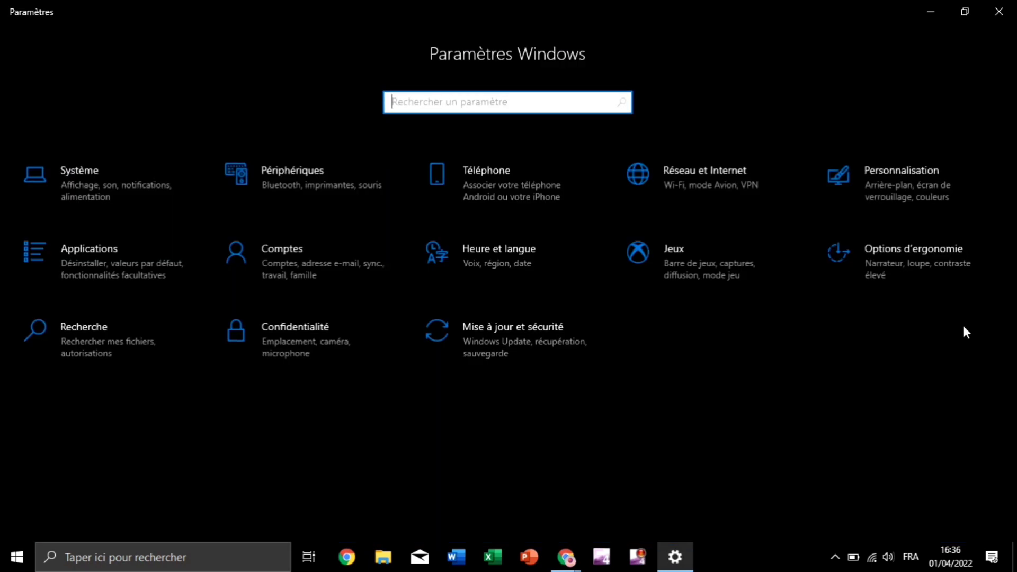
{"action": "left_click", "coordinate": [731, 280]}
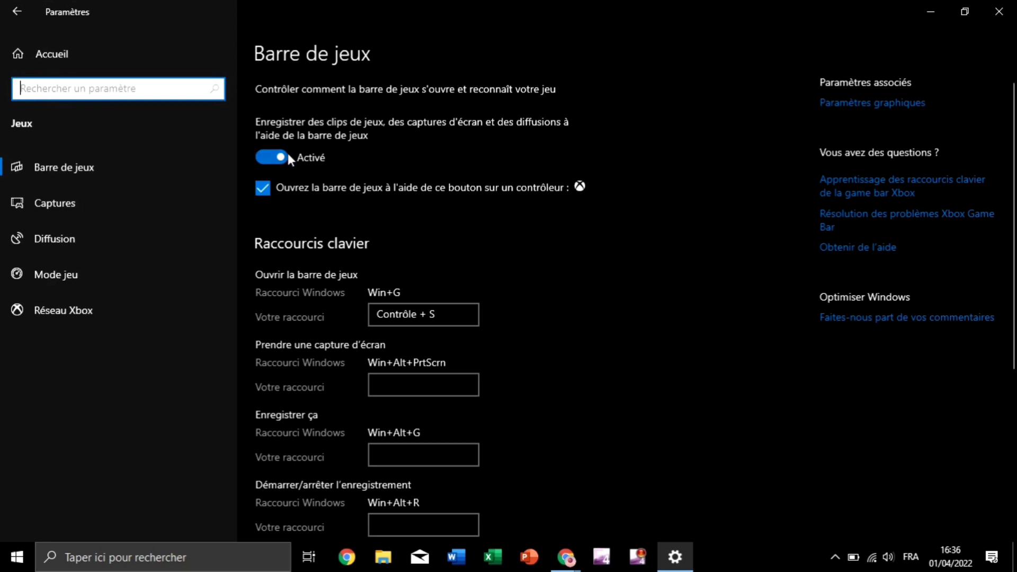
{"action": "left_click", "coordinate": [274, 157]}
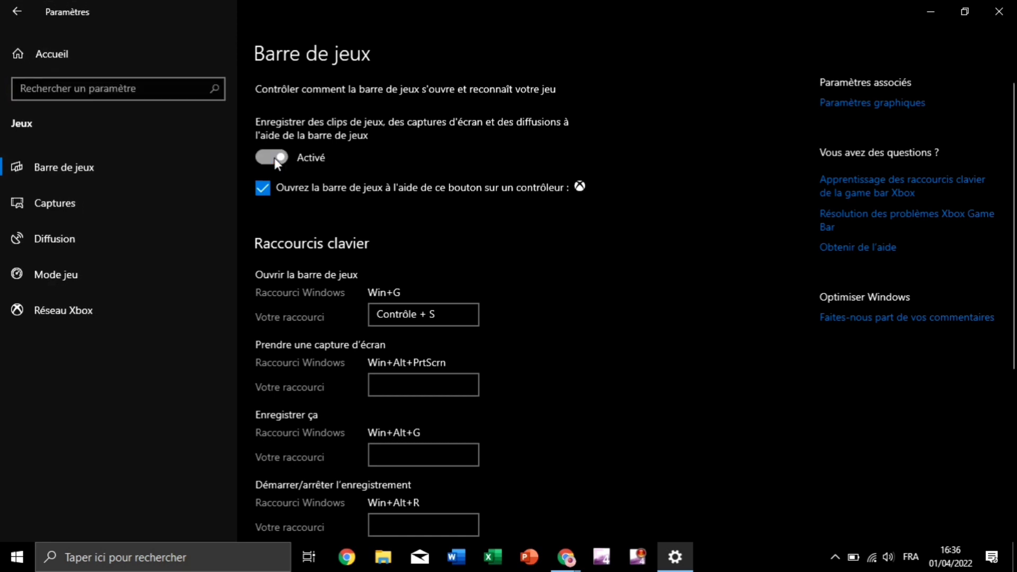
{"action": "scroll", "coordinate": [289, 211], "scroll_direction": "down", "scroll_amount": 3}
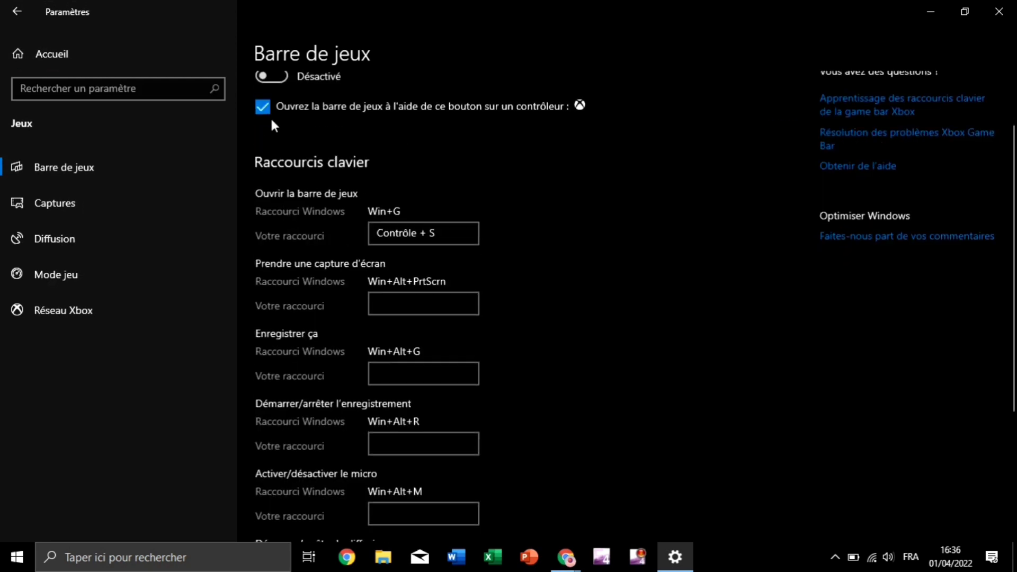
{"action": "left_click", "coordinate": [270, 109]}
{"action": "scroll", "coordinate": [286, 185], "scroll_direction": "down", "scroll_amount": 1}
{"action": "scroll", "coordinate": [299, 267], "scroll_direction": "down", "scroll_amount": 4}
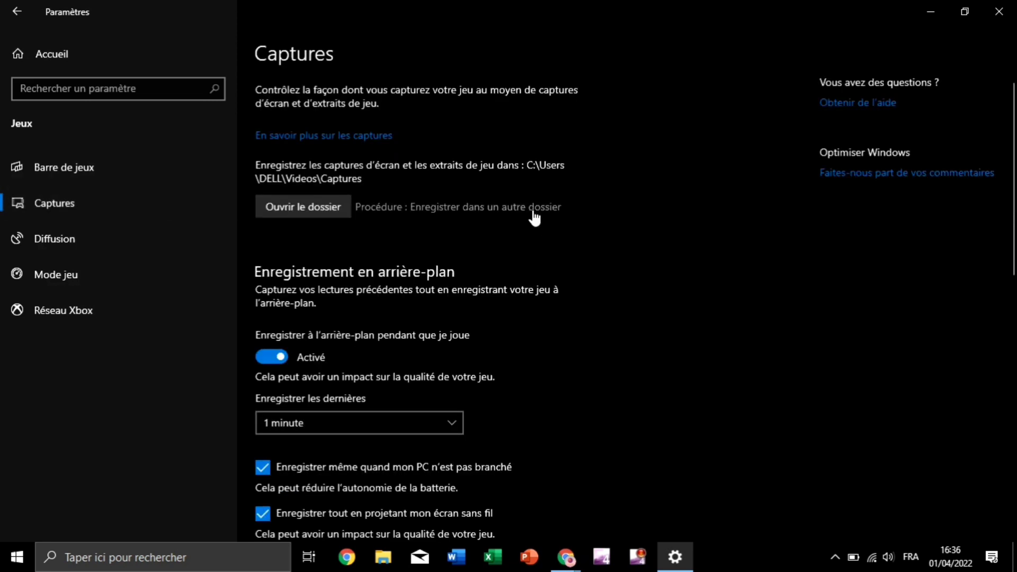
- Disable background recording while playing and audio recording during game captures in the Captures settings
{"action": "scroll", "coordinate": [349, 260], "scroll_direction": "down", "scroll_amount": 3}
{"action": "scroll", "coordinate": [330, 259], "scroll_direction": "down", "scroll_amount": 1}
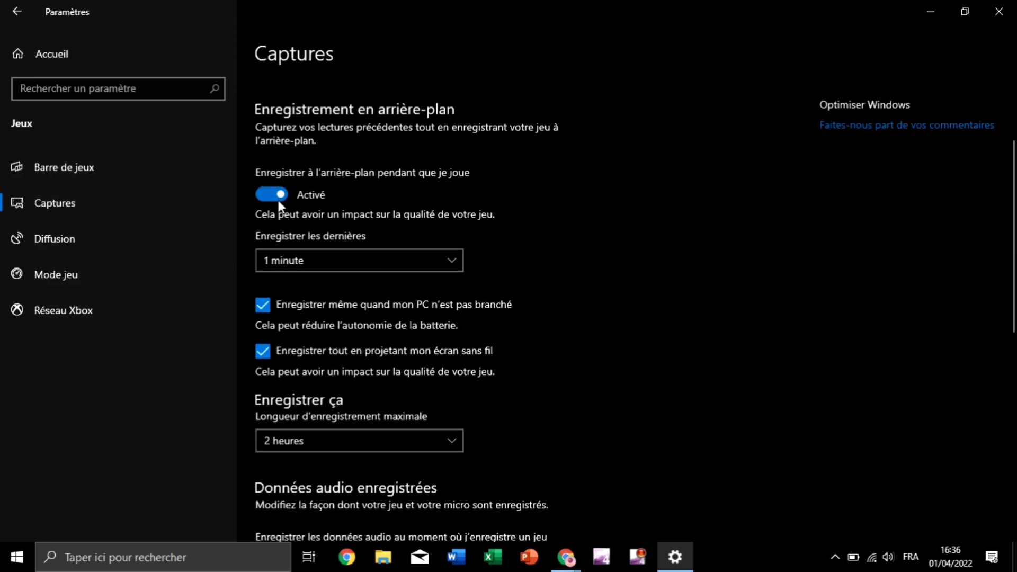
{"action": "left_click", "coordinate": [278, 198]}
{"action": "scroll", "coordinate": [283, 254], "scroll_direction": "down", "scroll_amount": 2}
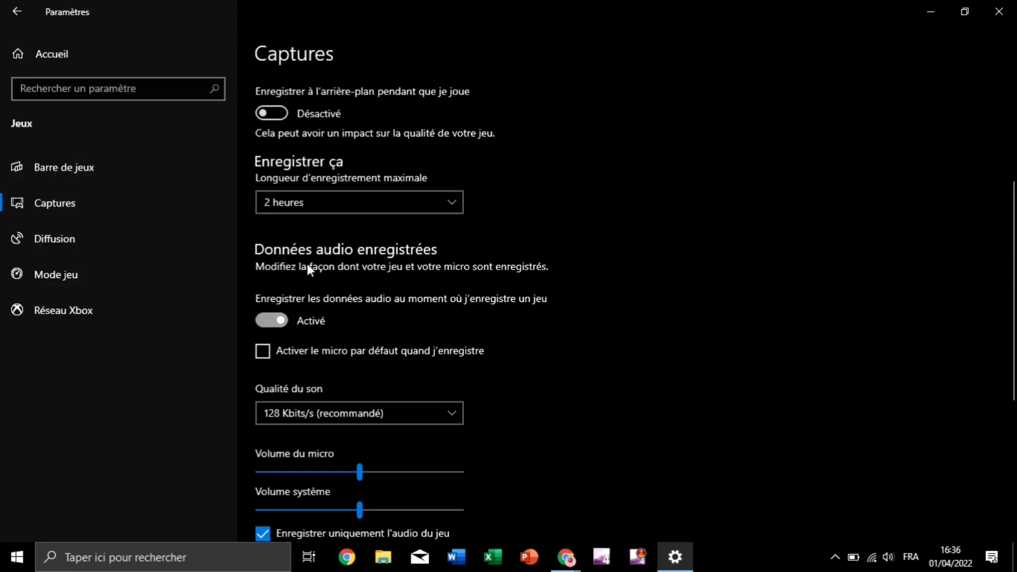
{"action": "scroll", "coordinate": [310, 257], "scroll_direction": "down", "scroll_amount": 3}
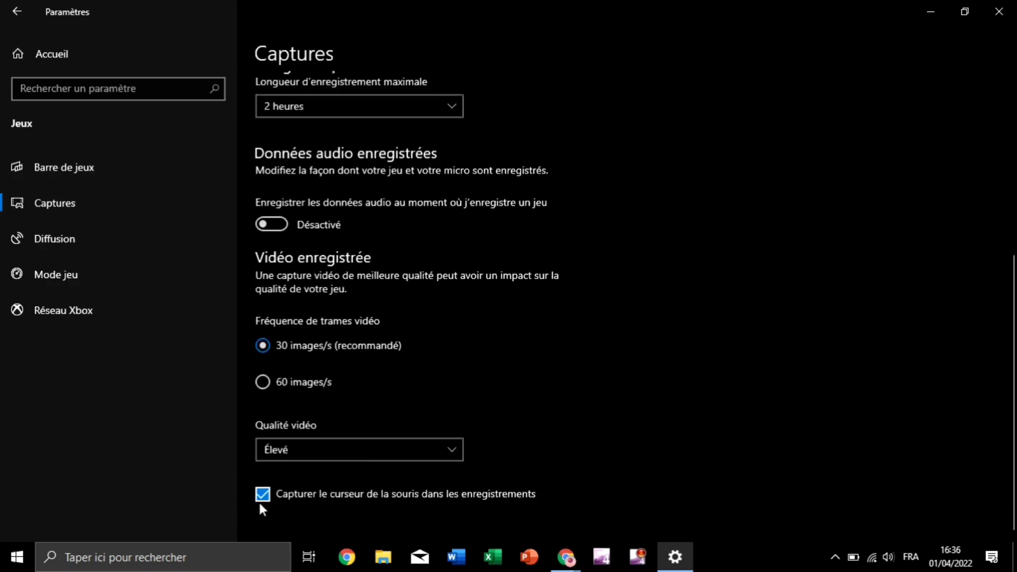
- Set Enregistrer l'audio au moment de la diffusion to Activé in the Diffusion settings and close Paramètres
{"action": "left_click", "coordinate": [81, 243]}
{"action": "left_click", "coordinate": [281, 227]}
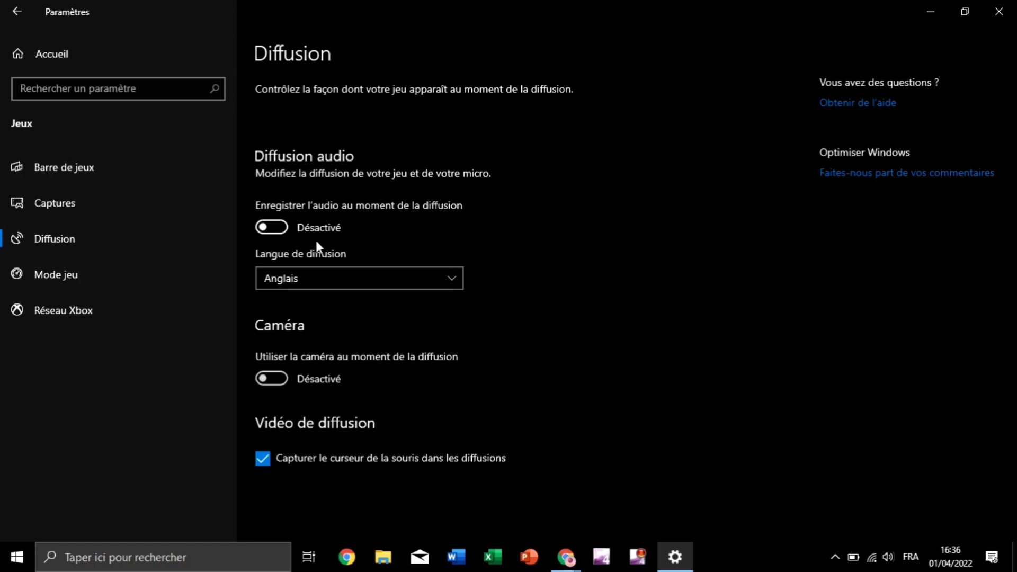
{"action": "left_click", "coordinate": [271, 227]}
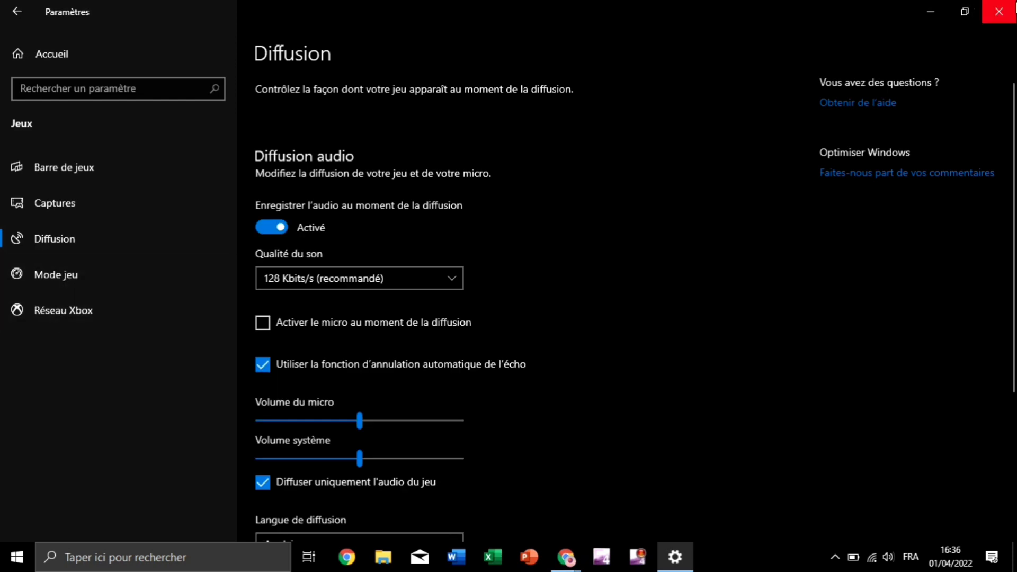
{"action": "left_click", "coordinate": [1009, 8]}
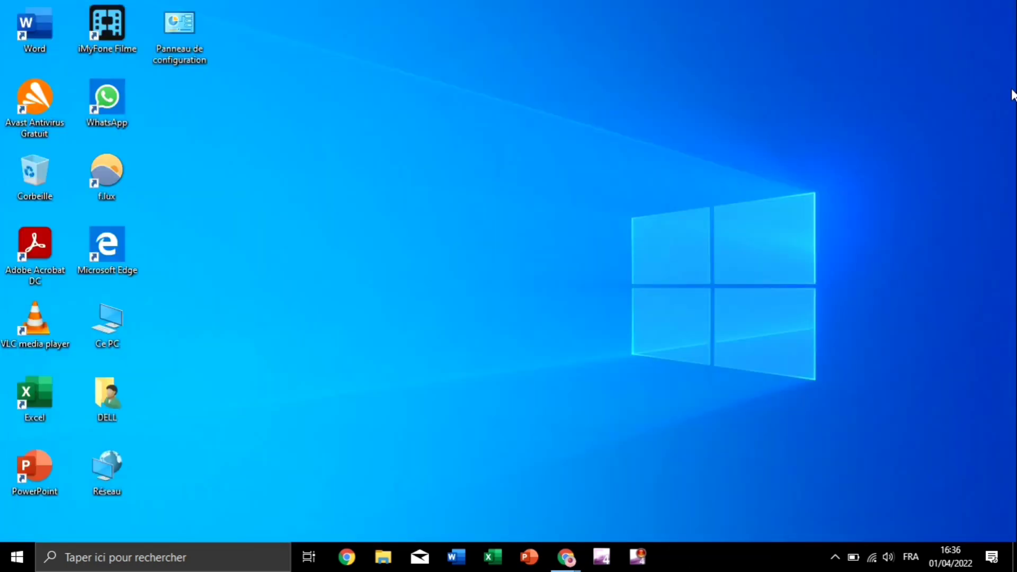
- Open Applications et fonctionnalités in Paramètres and look through the list of installed apps
{"action": "left_click", "coordinate": [17, 556]}
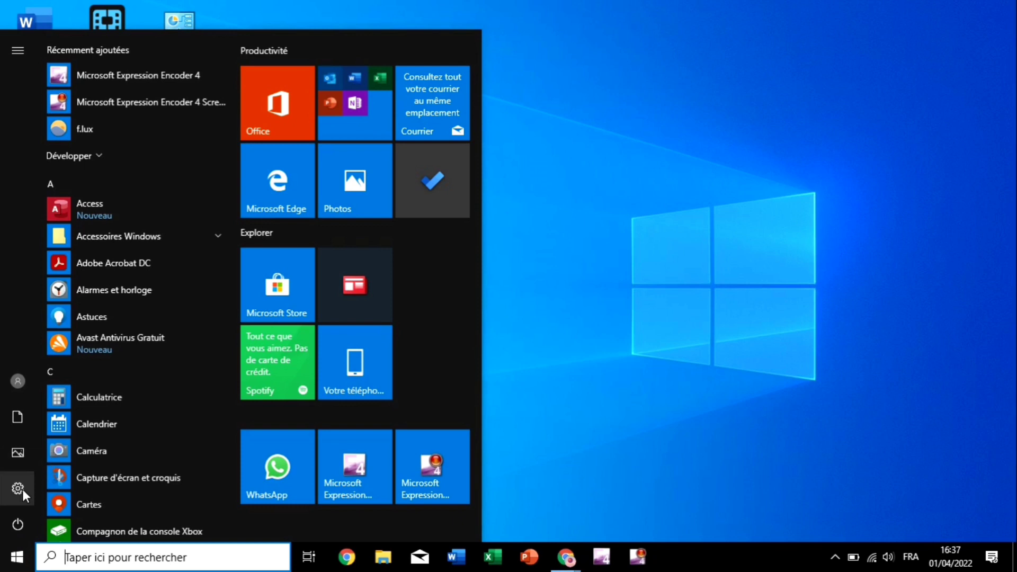
{"action": "left_click", "coordinate": [22, 490]}
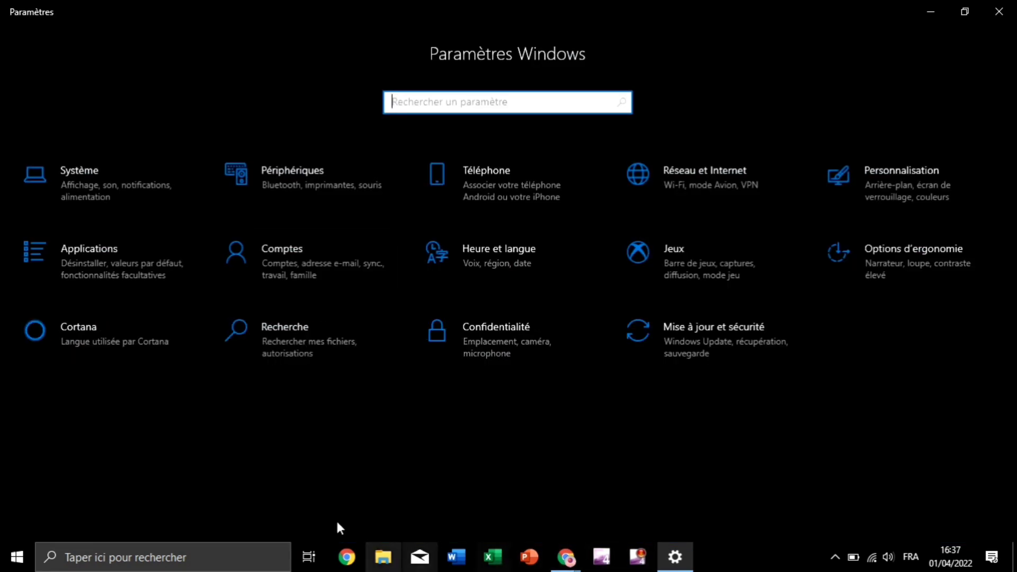
{"action": "left_click", "coordinate": [110, 259]}
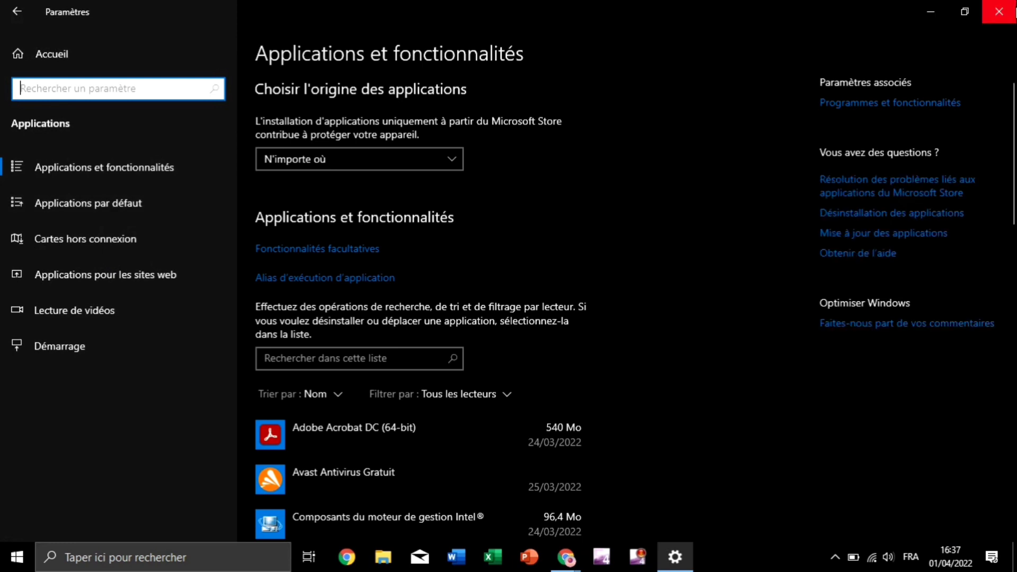
{"action": "scroll", "coordinate": [865, 199], "scroll_direction": "down", "scroll_amount": 3}
{"action": "scroll", "coordinate": [371, 272], "scroll_direction": "down", "scroll_amount": 2}
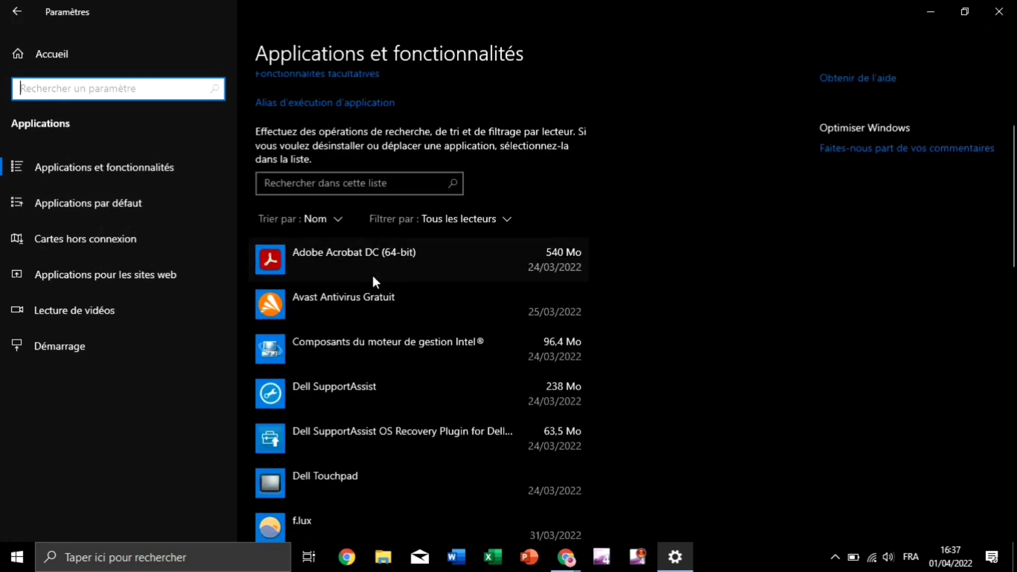
{"action": "scroll", "coordinate": [395, 219], "scroll_direction": "down", "scroll_amount": 2}
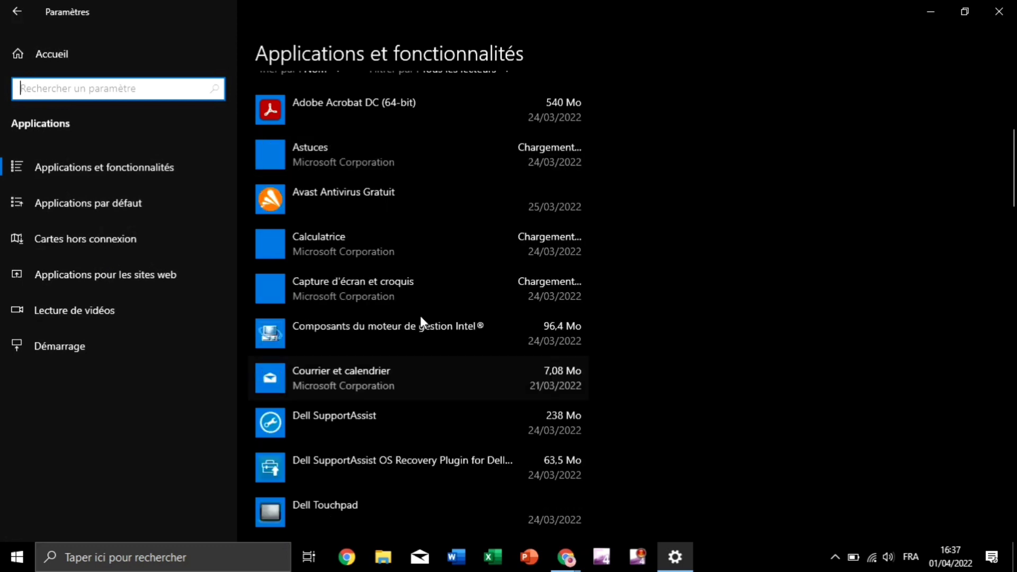
{"action": "scroll", "coordinate": [422, 325], "scroll_direction": "up", "scroll_amount": 6}
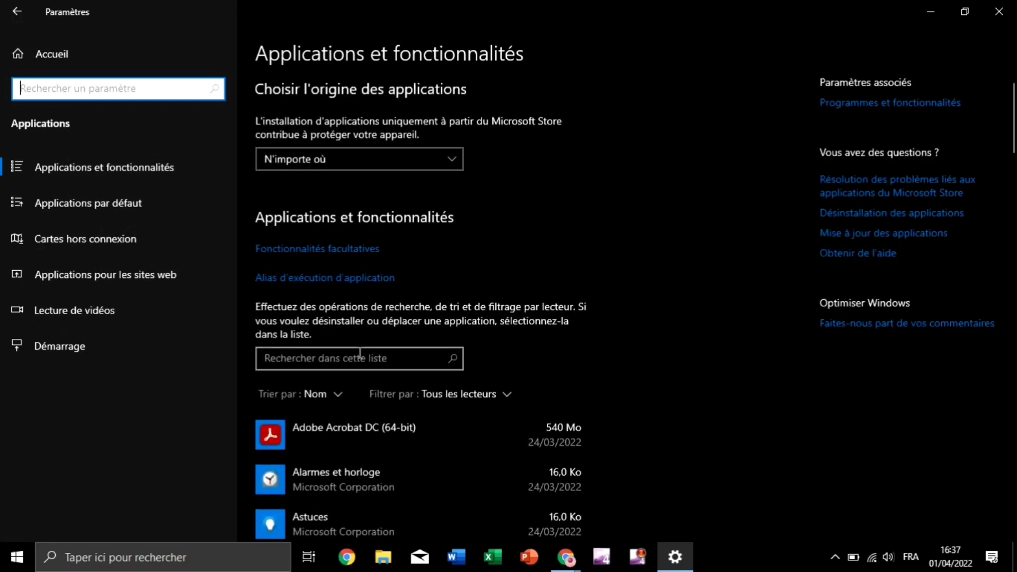
{"action": "scroll", "coordinate": [375, 349], "scroll_direction": "down", "scroll_amount": 2}
{"action": "left_click", "coordinate": [498, 313]}
{"action": "left_click", "coordinate": [497, 314]}
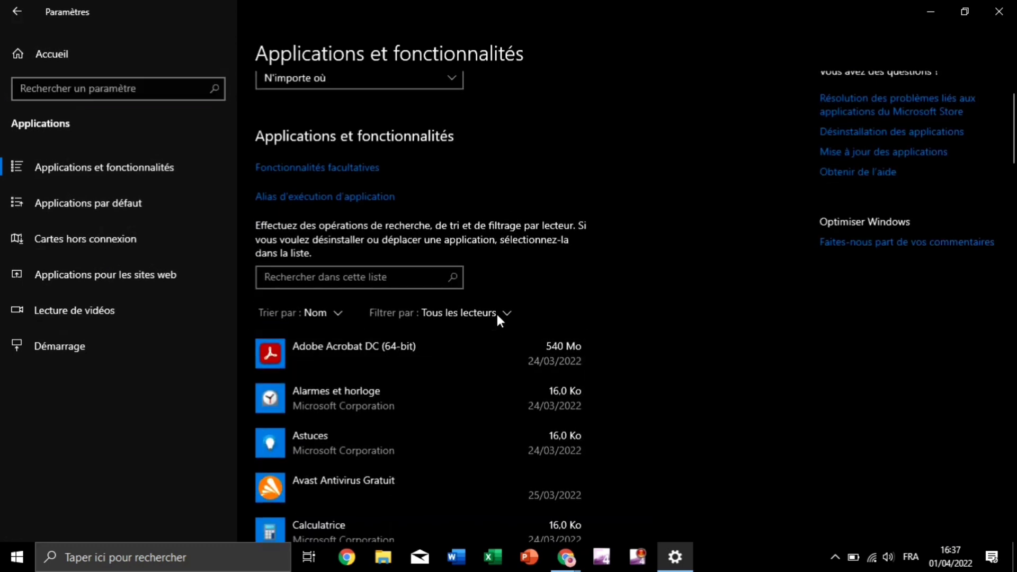
{"action": "scroll", "coordinate": [354, 302], "scroll_direction": "down", "scroll_amount": 10}
{"action": "scroll", "coordinate": [350, 318], "scroll_direction": "down", "scroll_amount": 3}
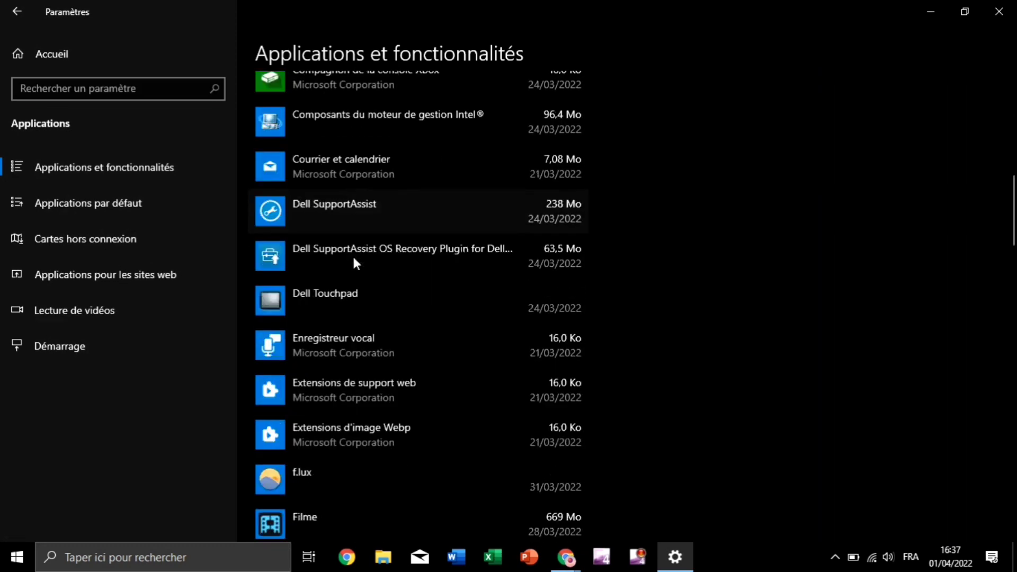
{"action": "scroll", "coordinate": [351, 261], "scroll_direction": "up", "scroll_amount": 15}
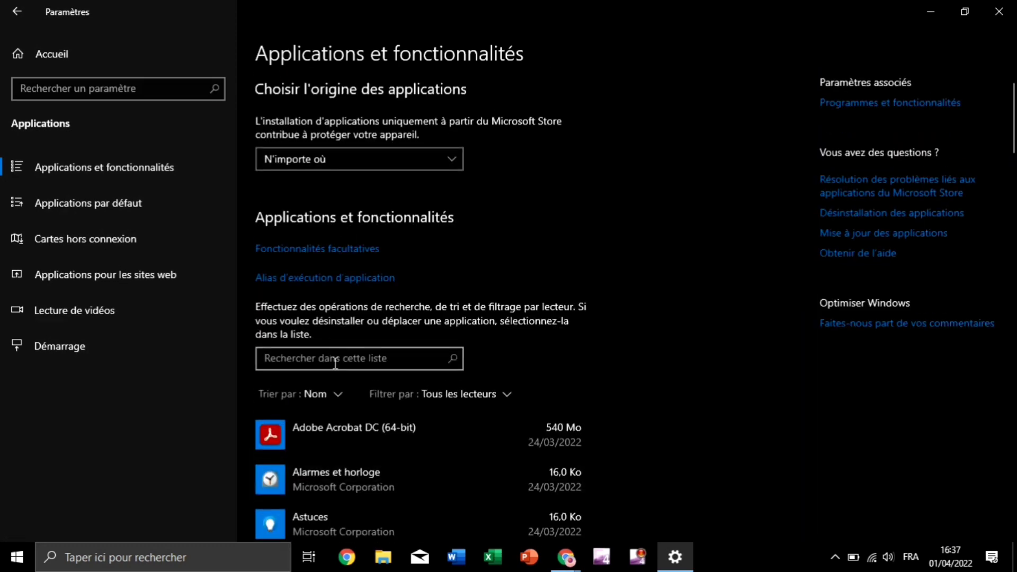
- Filter the installed apps list by "spo", uninstall Spotify and close Paramètres
{"action": "left_click", "coordinate": [335, 361]}
{"action": "type", "text": "spo"}
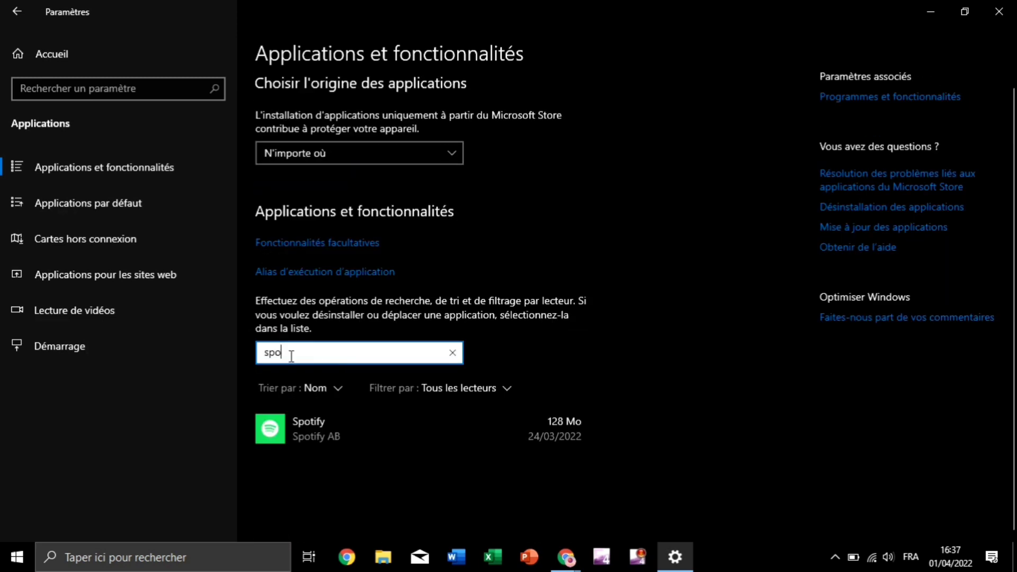
{"action": "left_click", "coordinate": [376, 424]}
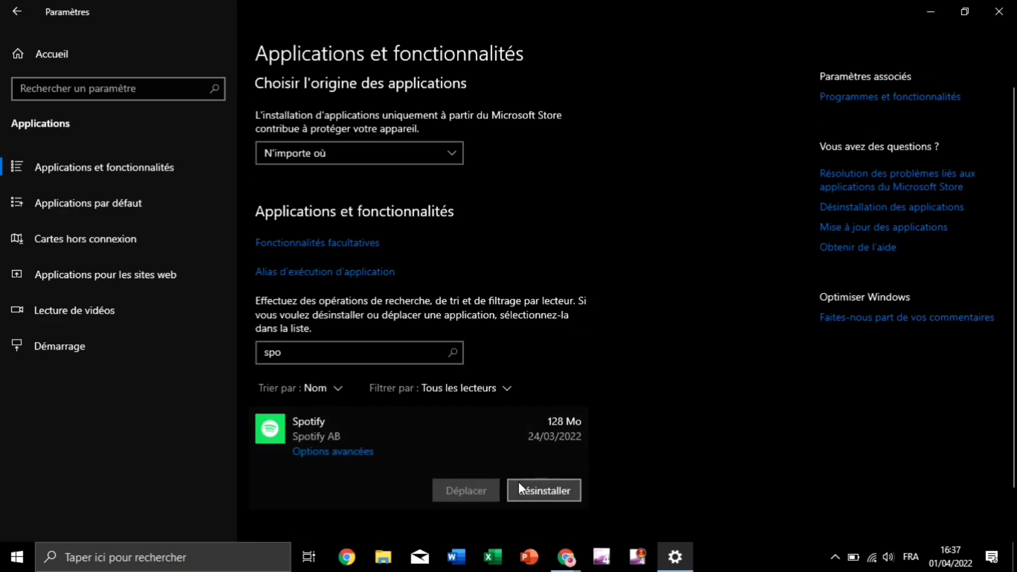
{"action": "left_click", "coordinate": [544, 485]}
{"action": "left_click", "coordinate": [602, 451]}
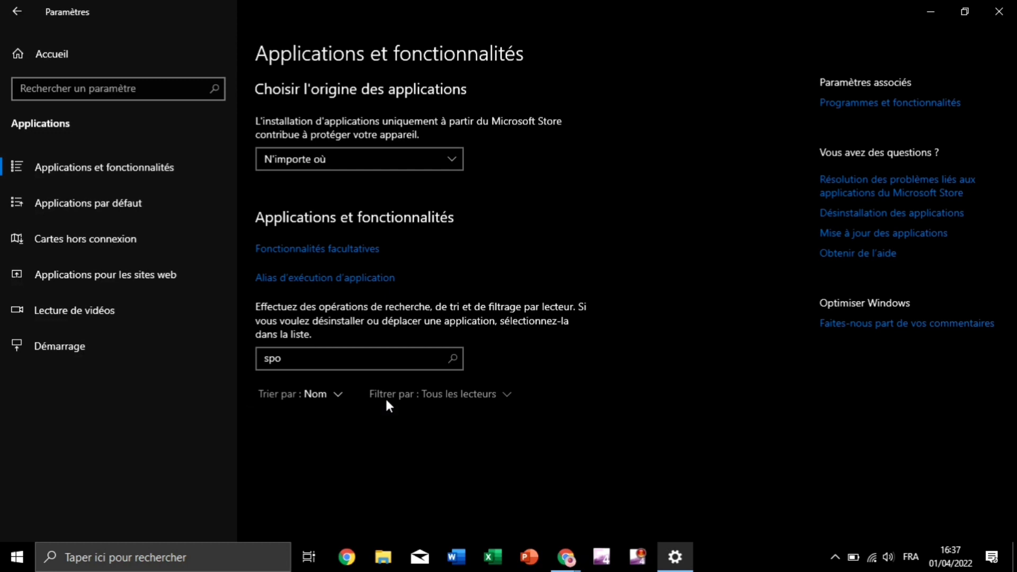
{"action": "left_click", "coordinate": [998, 11]}
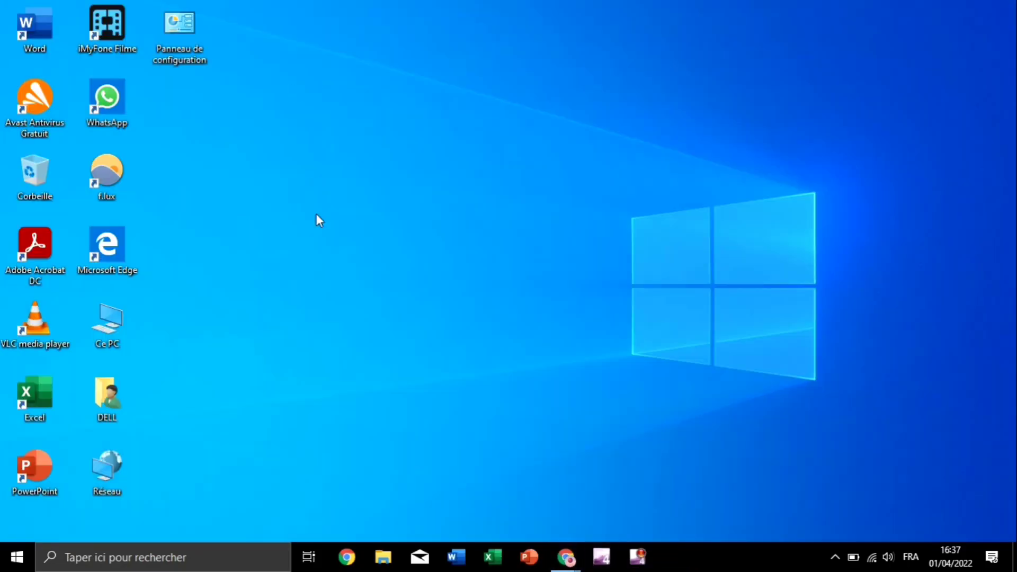
- Open the Système information window through the properties of Ce PC and maximize it
{"action": "double_click", "coordinate": [108, 322]}
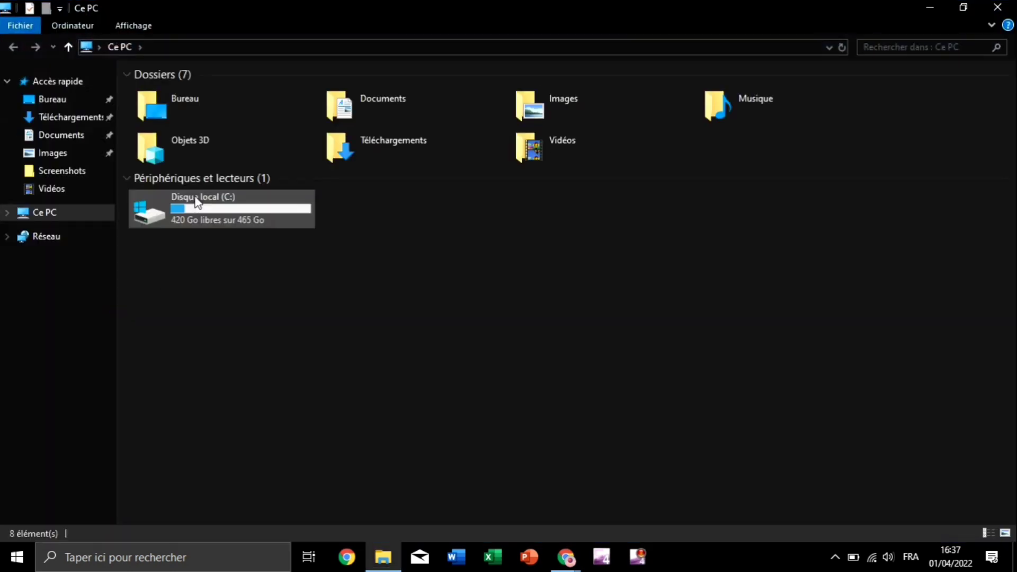
{"action": "right_click", "coordinate": [433, 275]}
{"action": "left_click", "coordinate": [461, 414]}
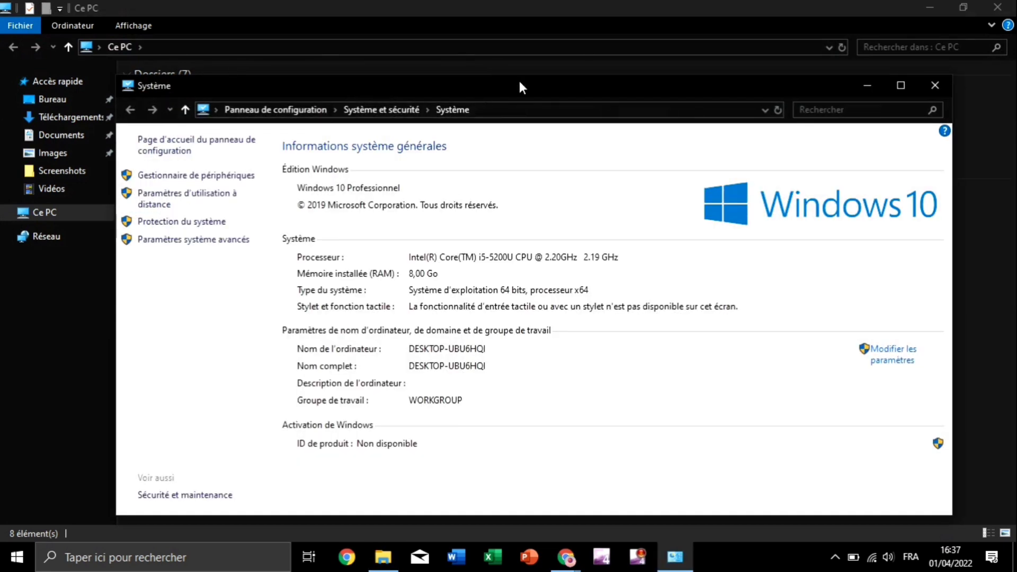
{"action": "left_click", "coordinate": [891, 91]}
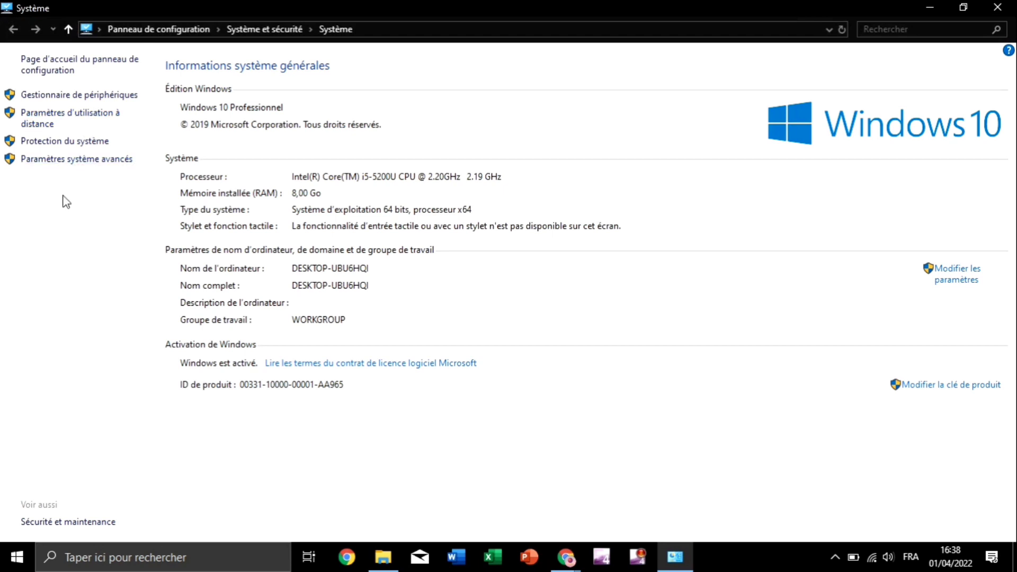
- Enable Enregistrer les miniatures de la barre des tâches in the performance options of the advanced system settings and accept both dialogs
{"action": "left_click", "coordinate": [64, 160]}
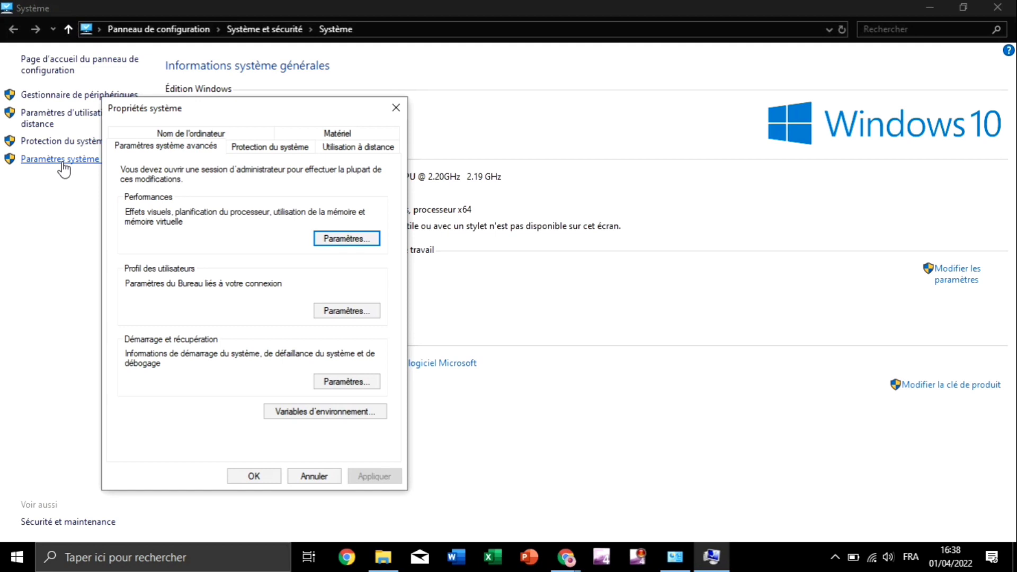
{"action": "left_click", "coordinate": [333, 239]}
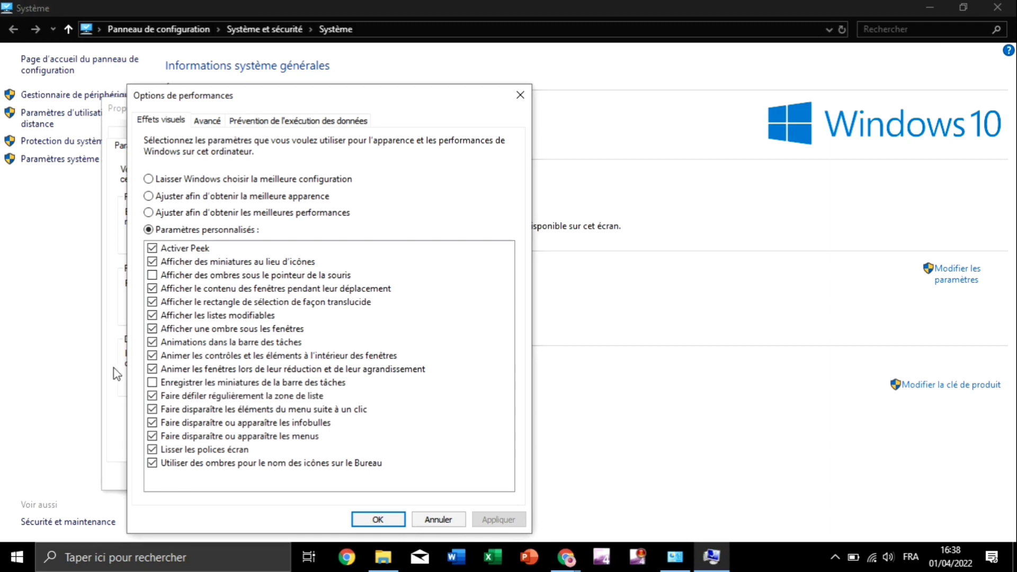
{"action": "left_click", "coordinate": [153, 382]}
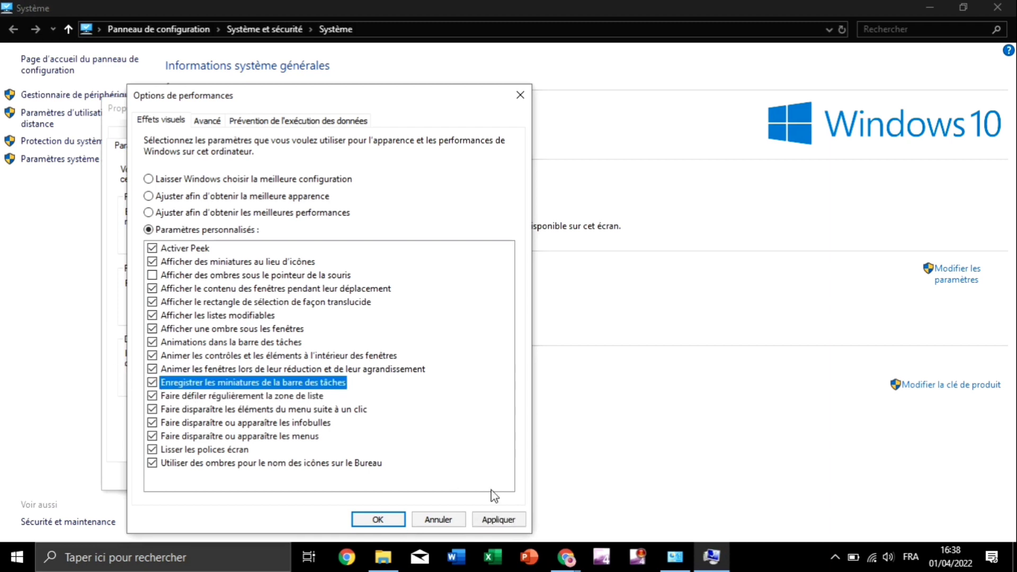
{"action": "left_click", "coordinate": [378, 520]}
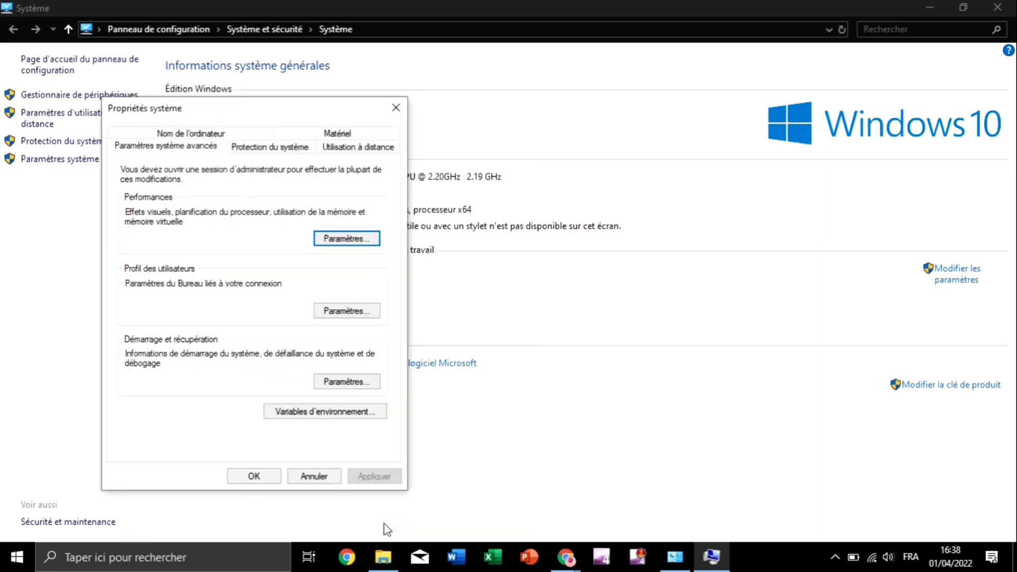
{"action": "left_click", "coordinate": [257, 476]}
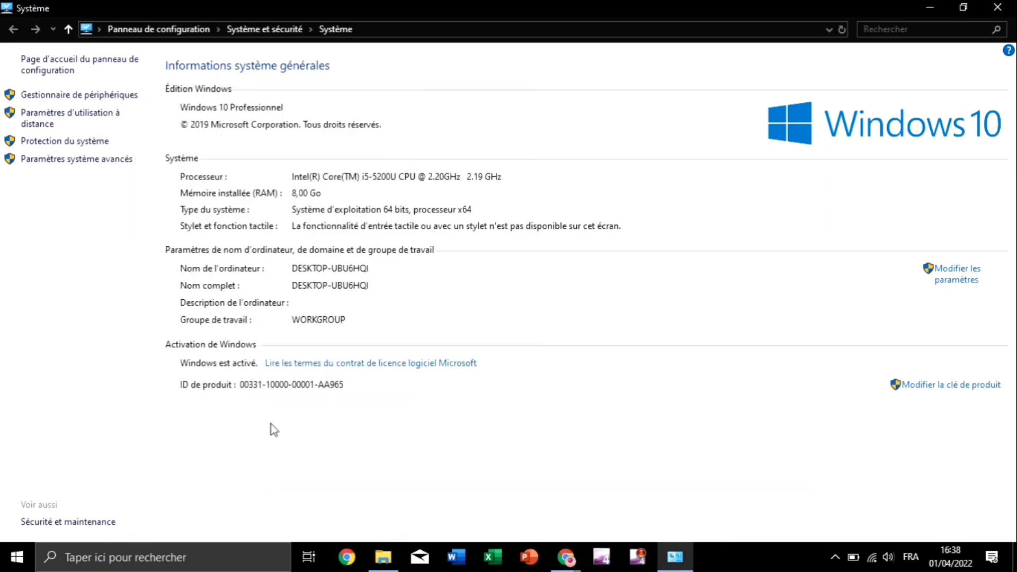
- Turn Enregistrer les miniatures de la barre des tâches off and back on in the performance options and accept both dialogs
{"action": "left_click", "coordinate": [52, 164]}
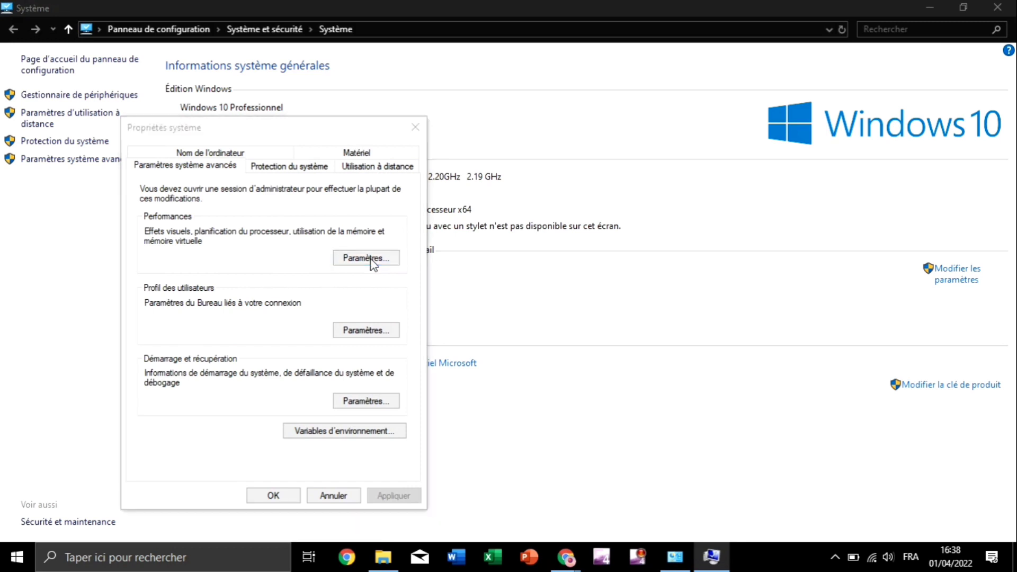
{"action": "left_click", "coordinate": [365, 257]}
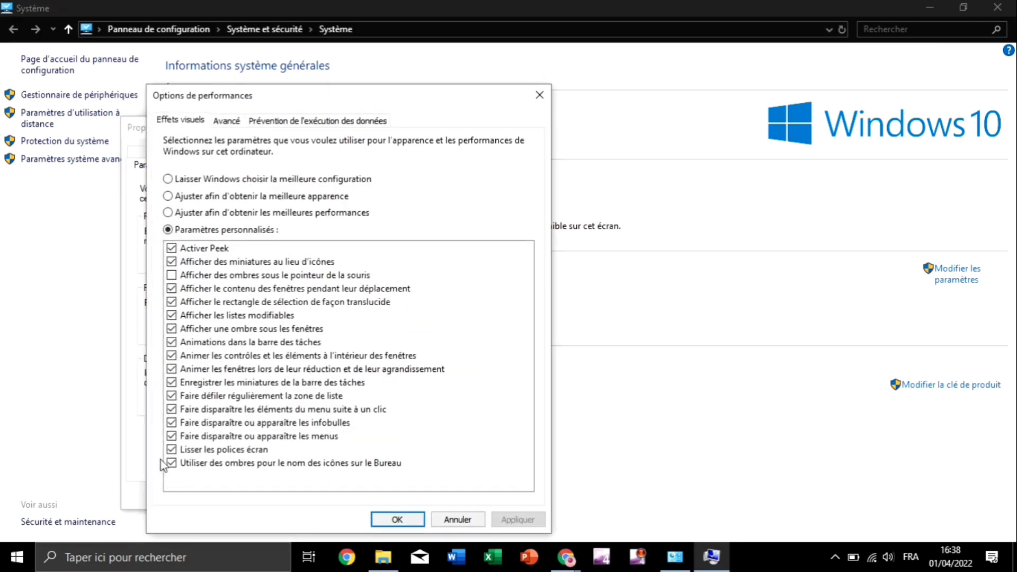
{"action": "left_click", "coordinate": [174, 383]}
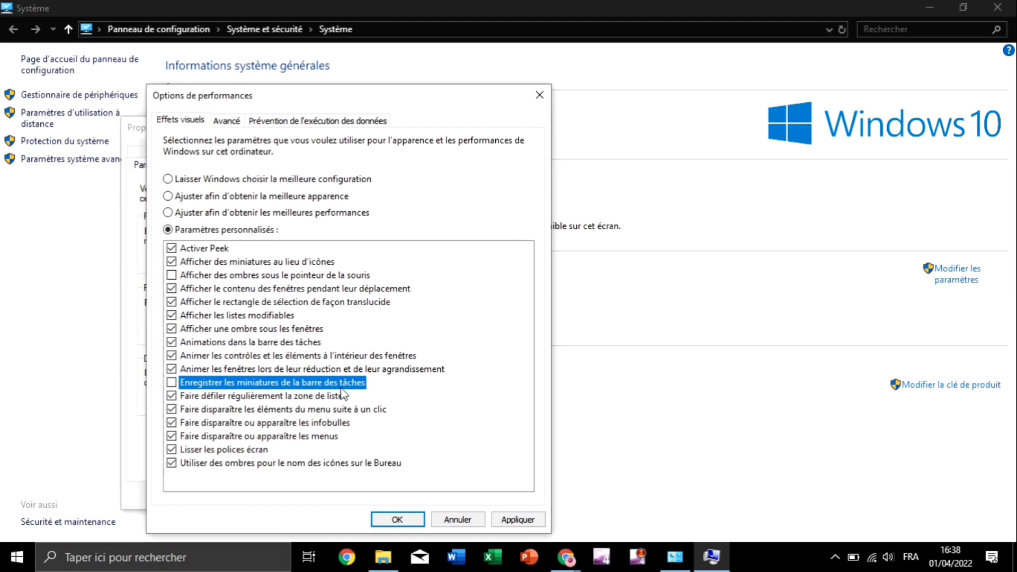
{"action": "left_click", "coordinate": [172, 385]}
{"action": "left_click", "coordinate": [383, 516]}
{"action": "left_click", "coordinate": [283, 497]}
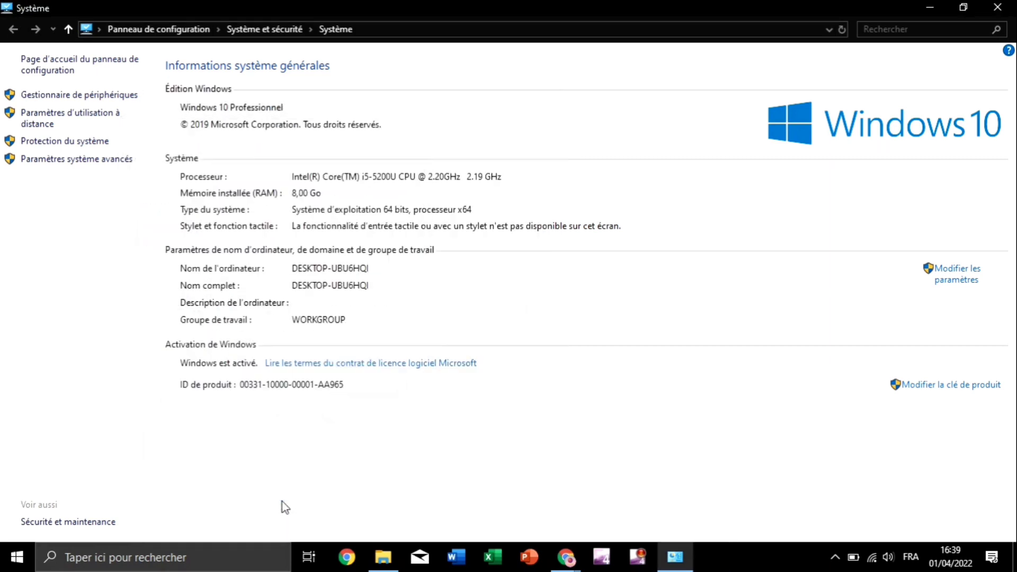
- Close the Système and Ce PC windows to return to the desktop
{"action": "left_click", "coordinate": [997, 7]}
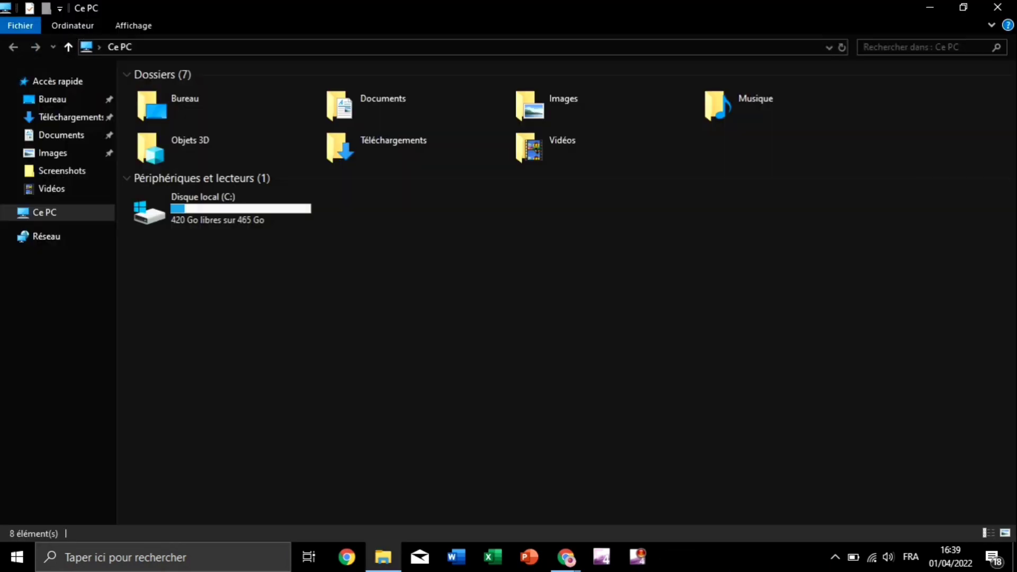
{"action": "left_click", "coordinate": [997, 7]}
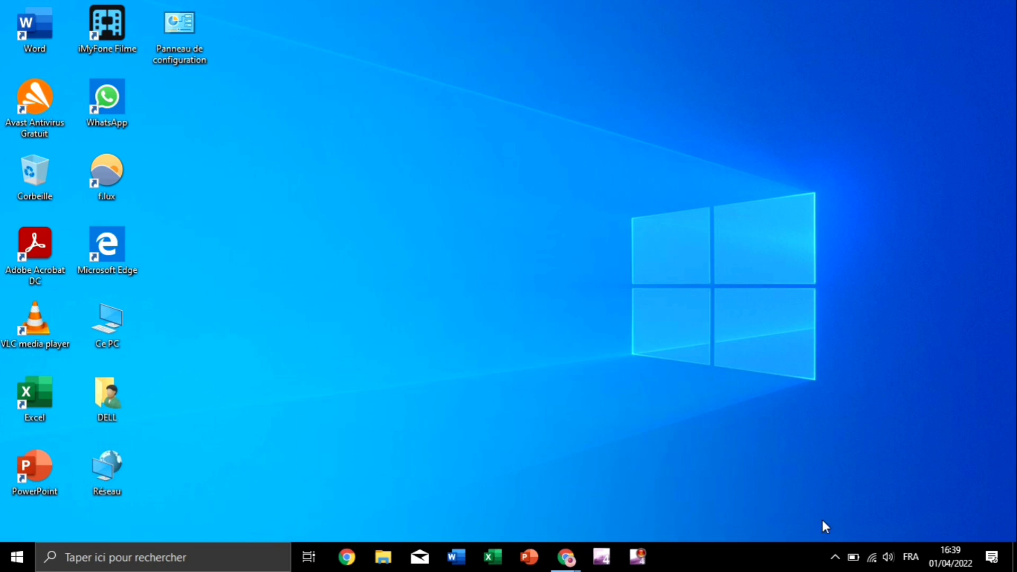
{"action": "left_click", "coordinate": [835, 560]}
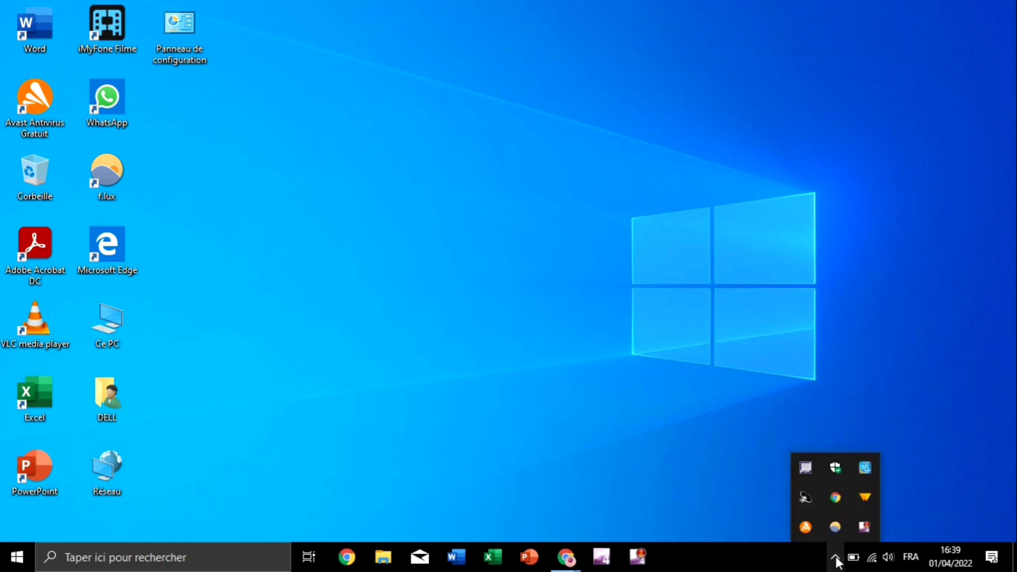
{"action": "right_click", "coordinate": [863, 530]}
{"action": "left_click", "coordinate": [672, 467]}
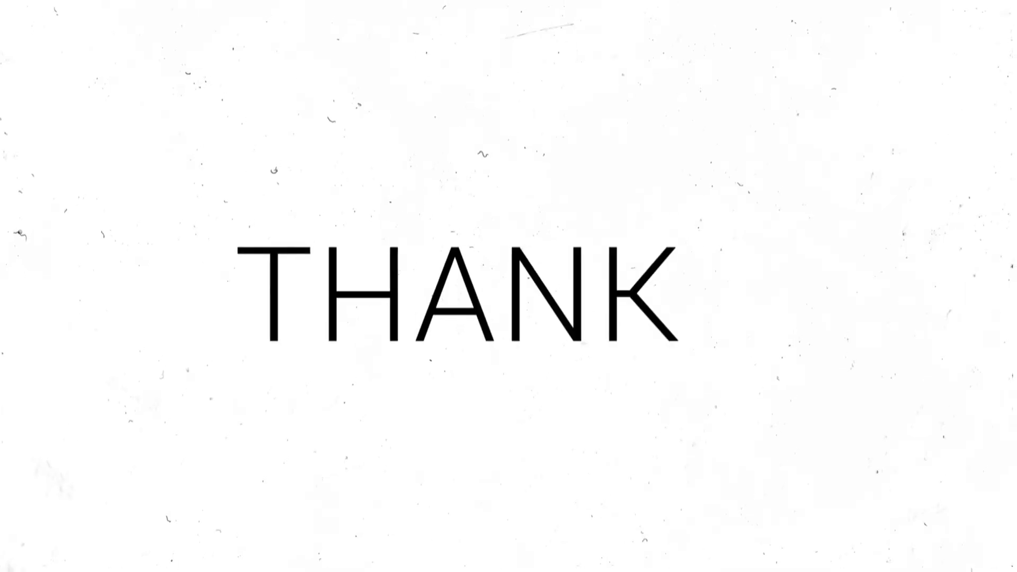